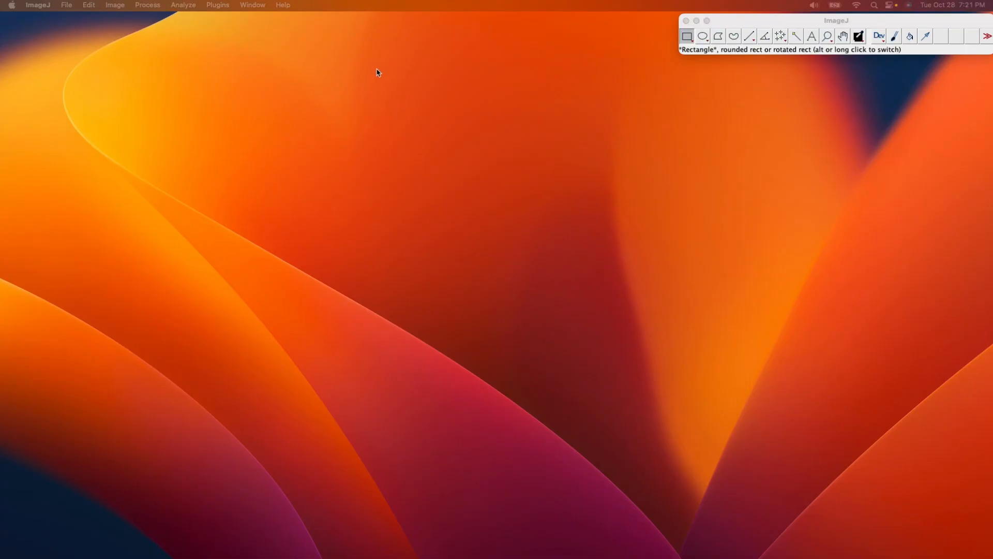
# Open the gel image 20250722_BONT_cleaved_gel.jpg from the ImageJ Gel tutorial folder
pyautogui.moveTo(782, 20); pyautogui.dragTo(749, 30)
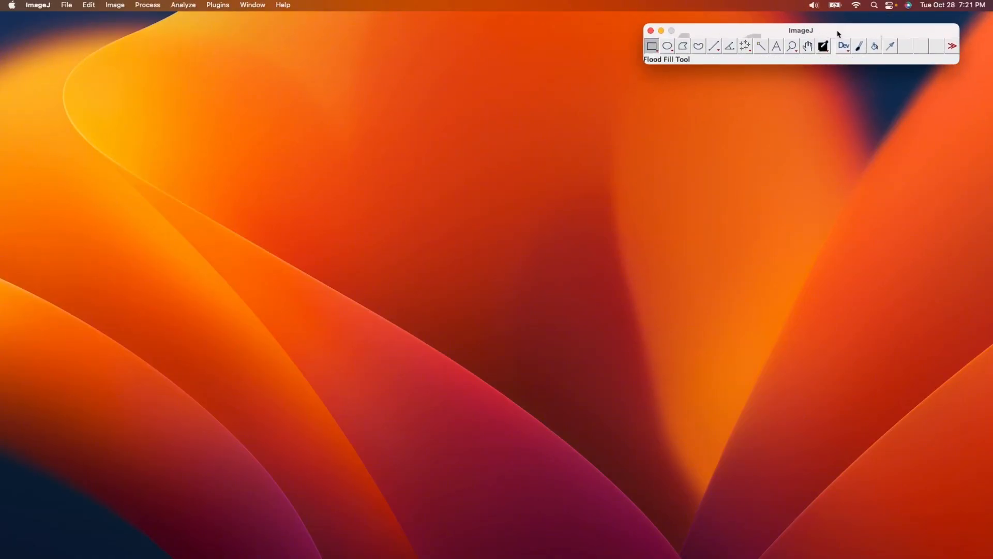
pyautogui.moveTo(838, 32); pyautogui.dragTo(865, 25)
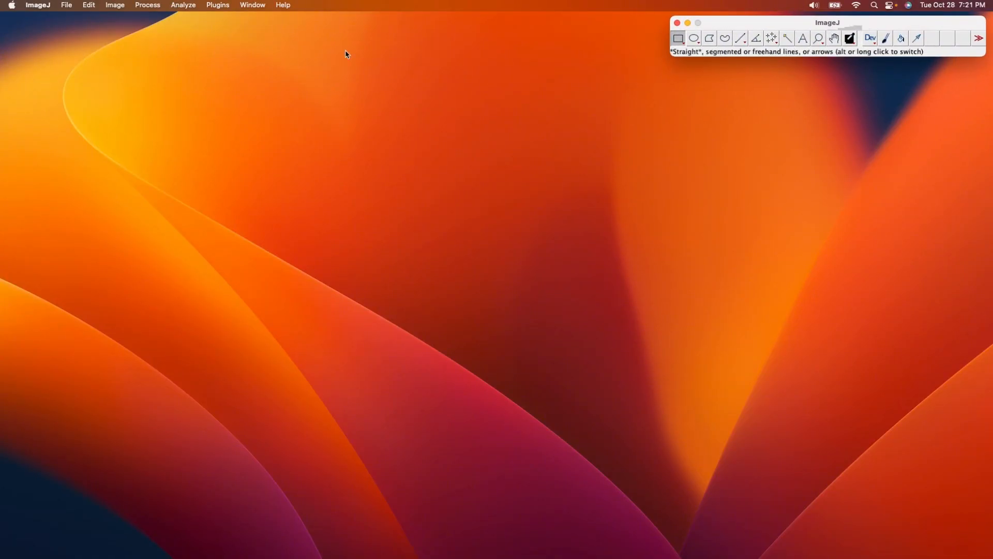
pyautogui.click(67, 6)
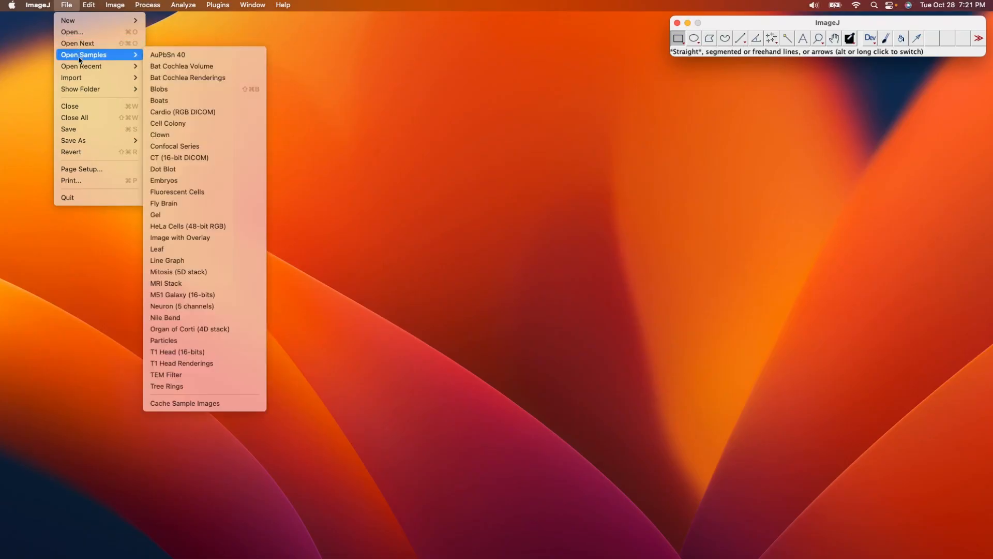
pyautogui.click(73, 32)
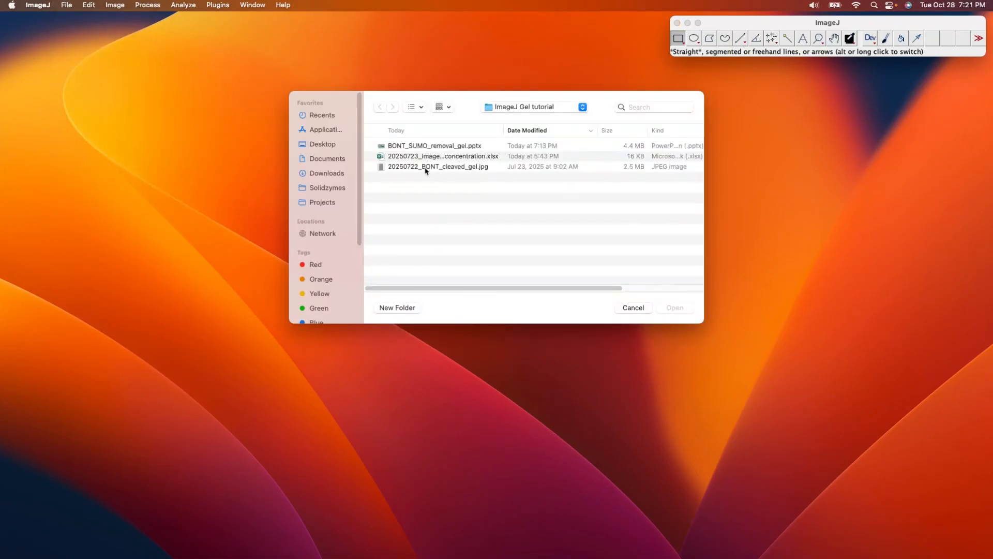
pyautogui.doubleClick(426, 167)
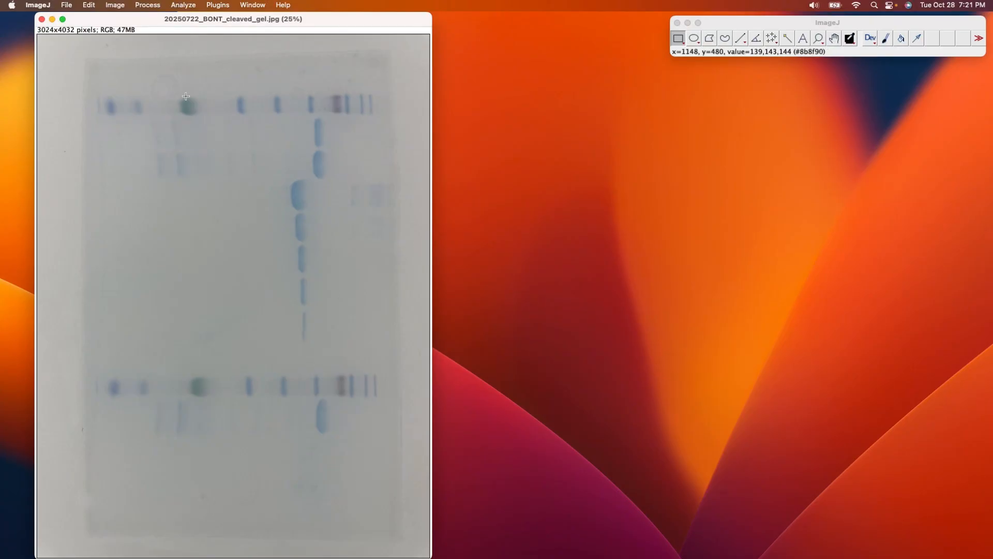
# Rotate the gel image 90 degrees left and move its window aside to make room for the toolbar
pyautogui.click(114, 6)
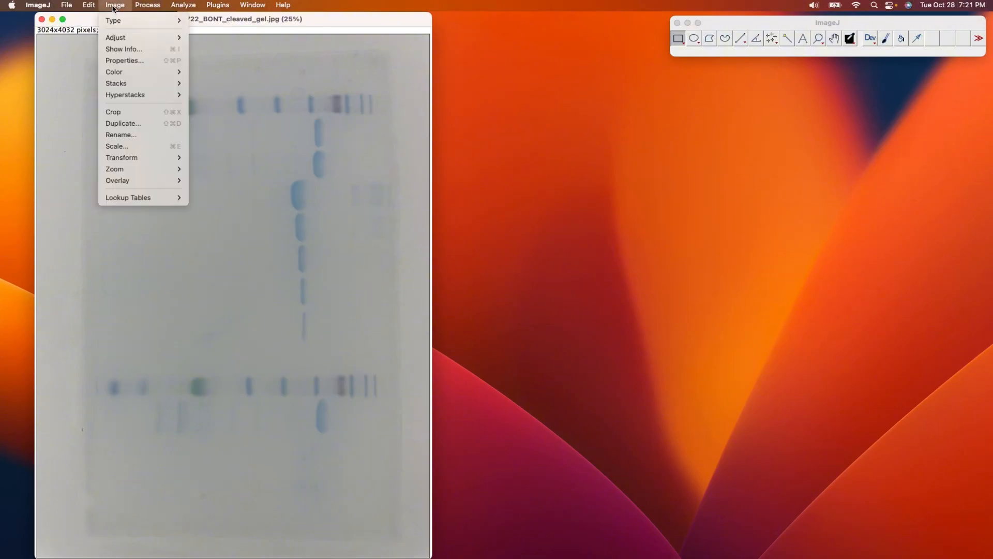
pyautogui.moveTo(133, 158)
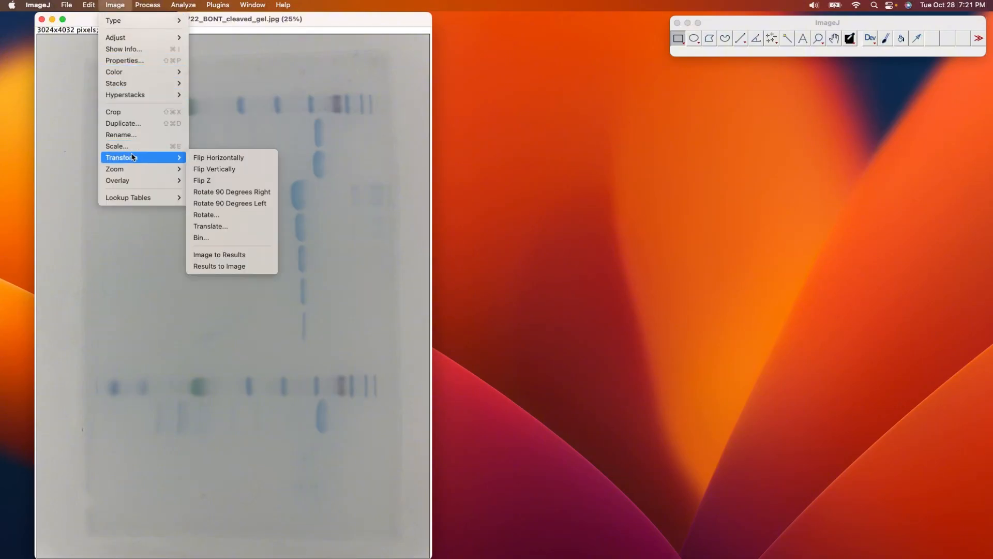
pyautogui.click(240, 203)
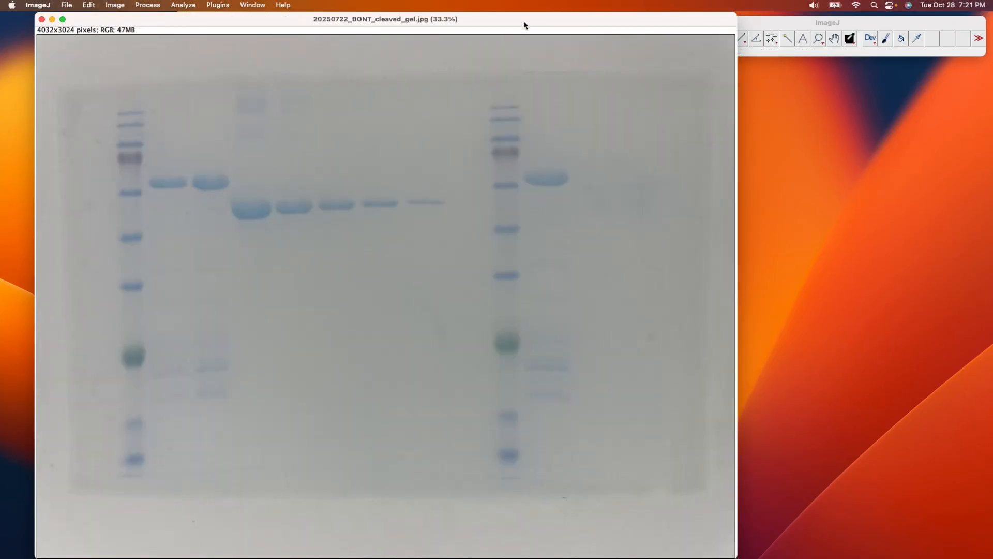
pyautogui.moveTo(528, 19); pyautogui.dragTo(493, 21)
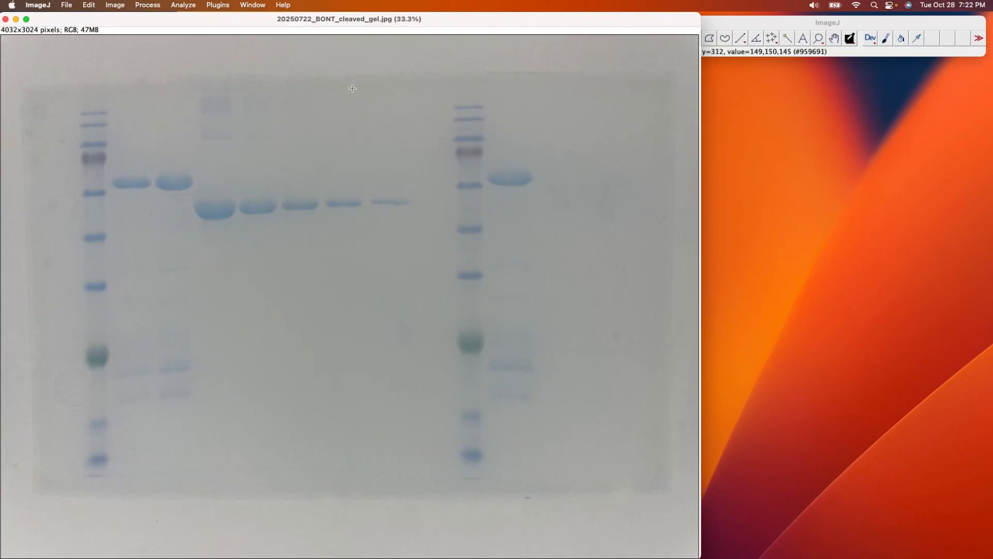
# Convert the gel image from RGB colour to 32-bit
pyautogui.click(114, 6)
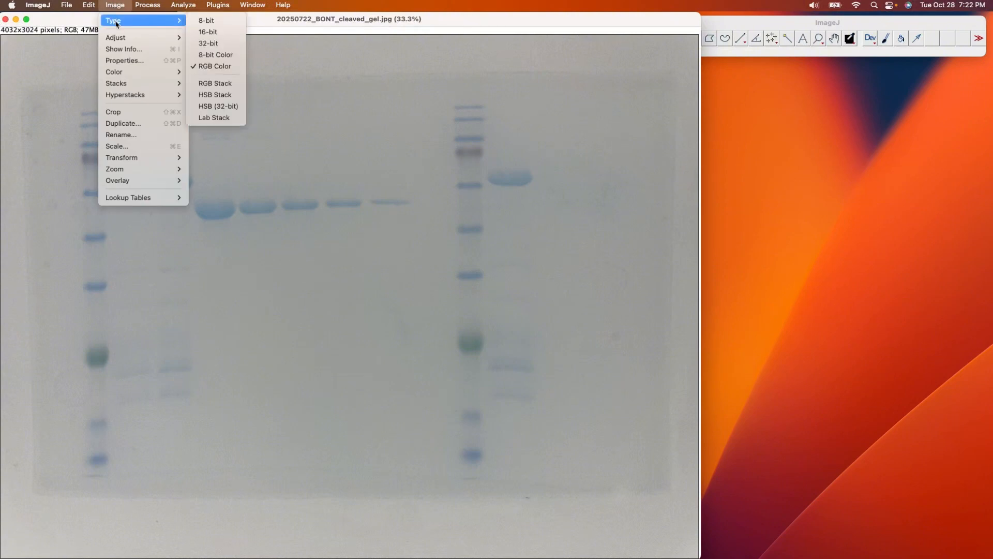
pyautogui.moveTo(117, 21)
pyautogui.click(212, 45)
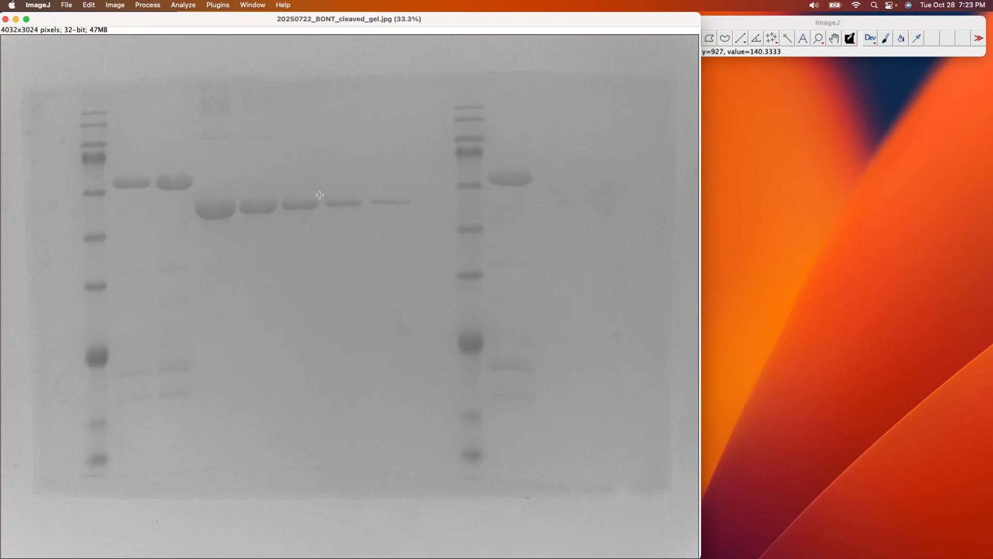
# Draw a rectangle of about 231 by 2271 pixels around the lane beside the first ladder and set it as the first gel lane
pyautogui.click(761, 23)
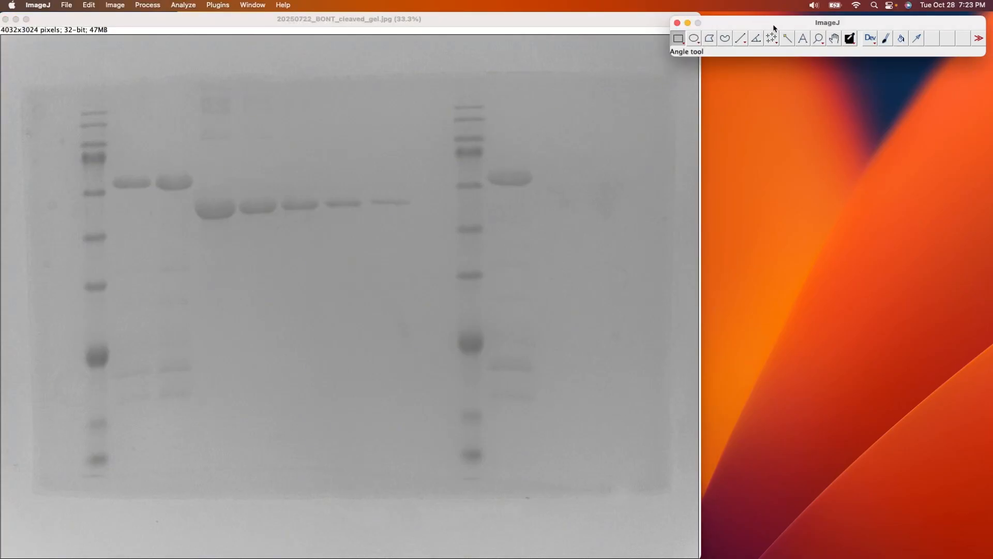
pyautogui.moveTo(774, 25); pyautogui.dragTo(775, 24)
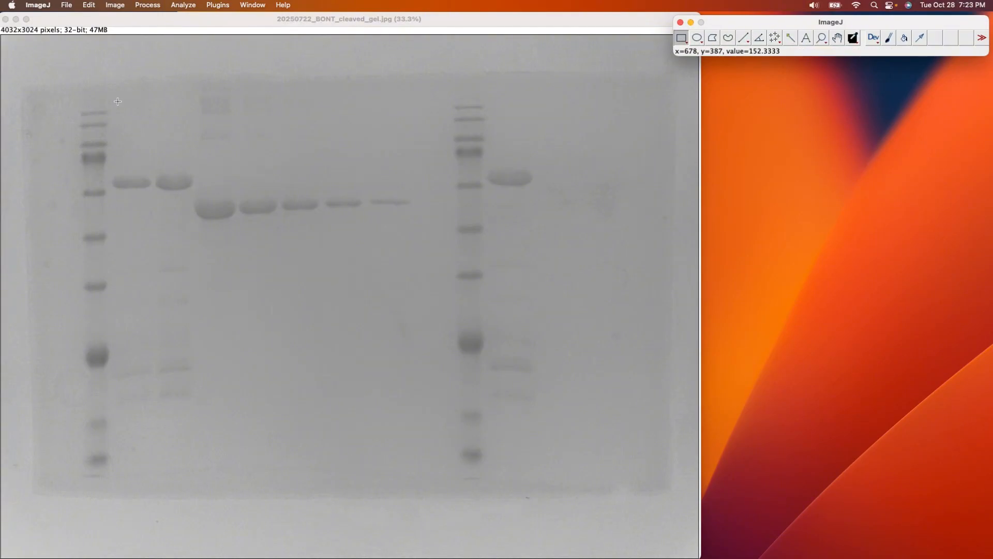
pyautogui.moveTo(111, 96); pyautogui.dragTo(153, 491)
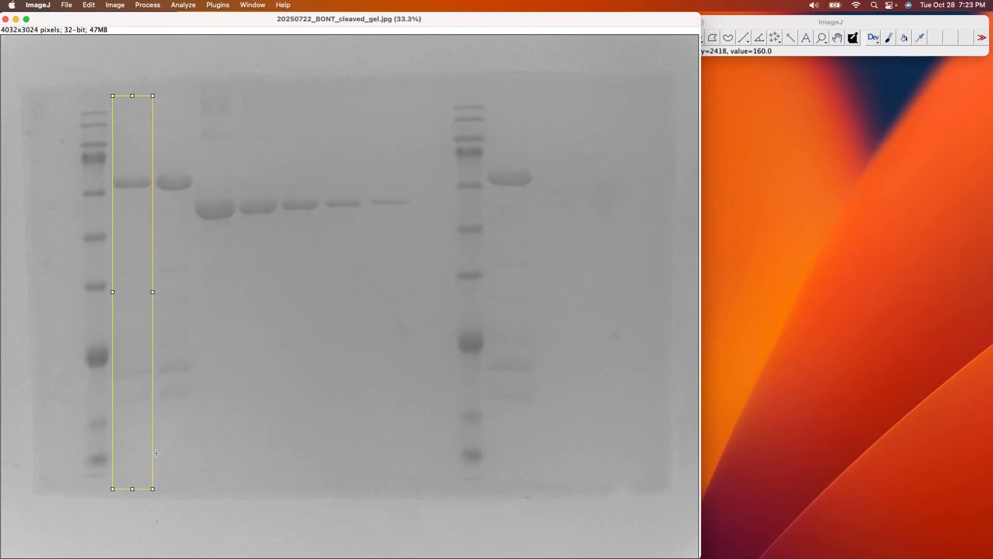
pyautogui.press('super+1')
# Shift the lane rectangle across the next three sample lanes, marking each one in turn as lanes 2, 3 and 4
pyautogui.moveTo(131, 283); pyautogui.dragTo(173, 284)
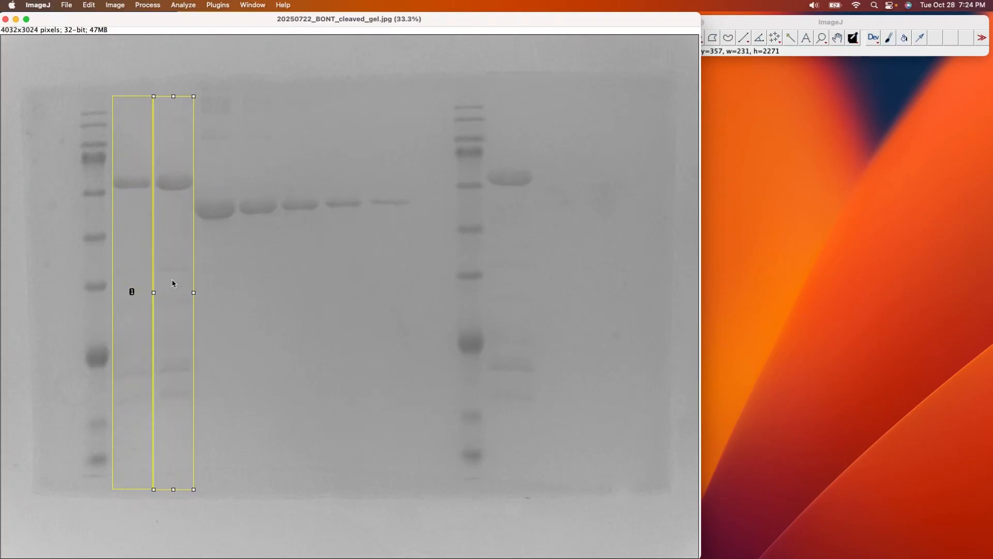
pyautogui.moveTo(172, 284); pyautogui.dragTo(172, 283)
pyautogui.press('2')
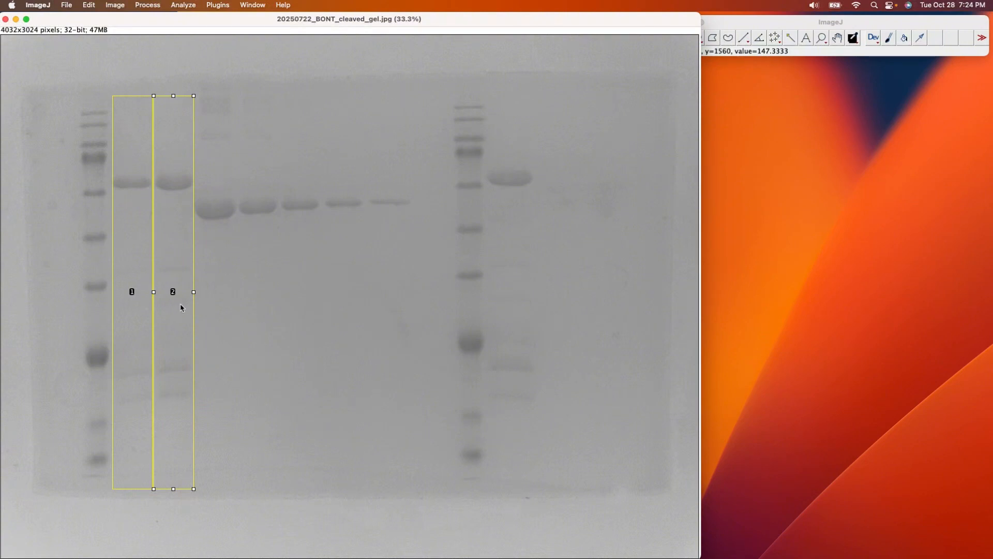
pyautogui.moveTo(172, 286); pyautogui.dragTo(211, 285)
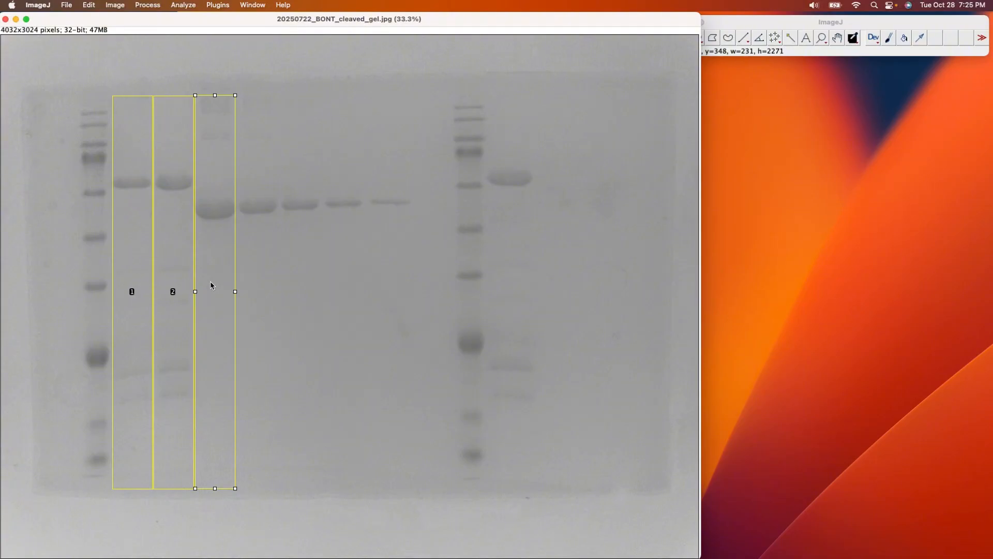
pyautogui.press('2')
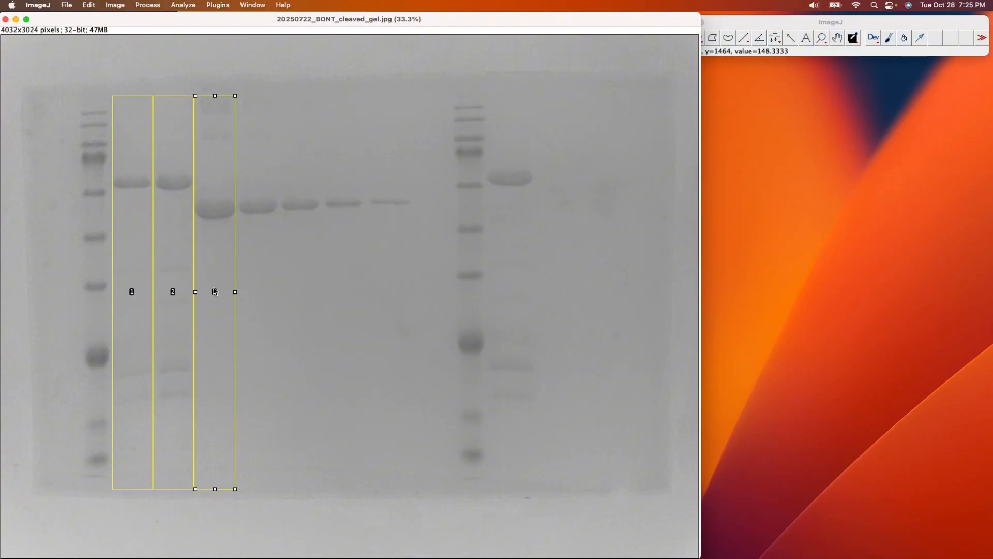
pyautogui.moveTo(212, 284); pyautogui.dragTo(254, 283)
pyautogui.press('2')
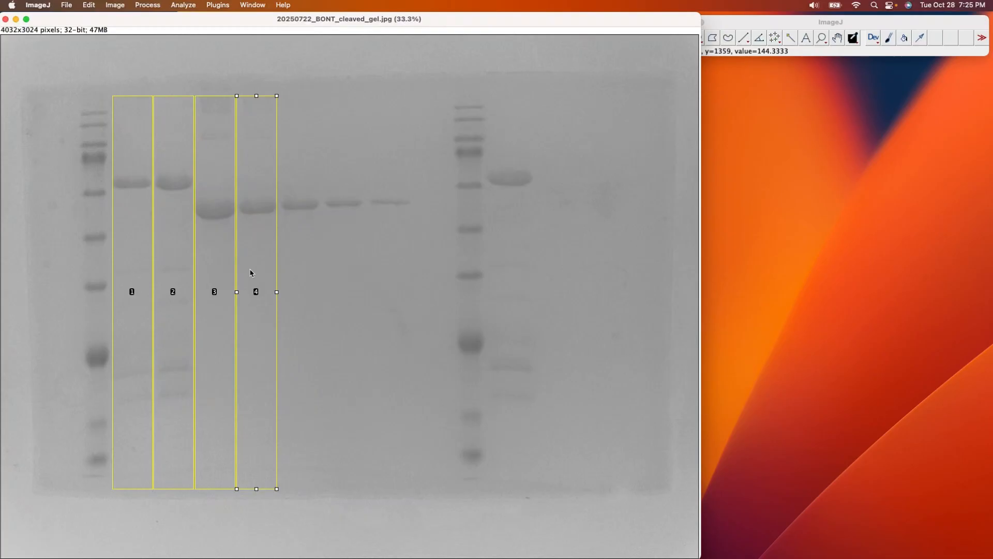
# Shift the lane rectangle across the three fainter sample lanes, marking them as lanes 5, 6 and 7
pyautogui.moveTo(253, 271); pyautogui.dragTo(293, 306)
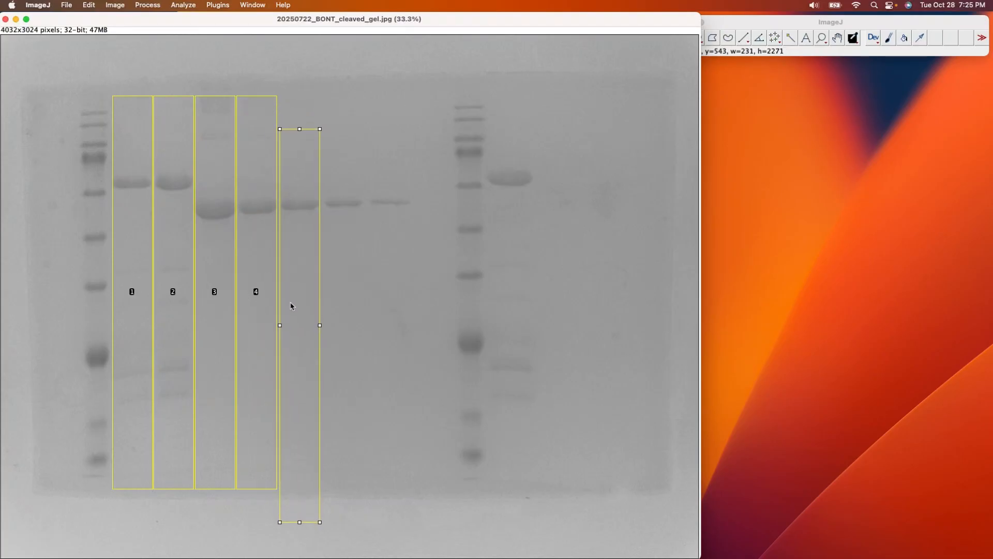
pyautogui.press('2')
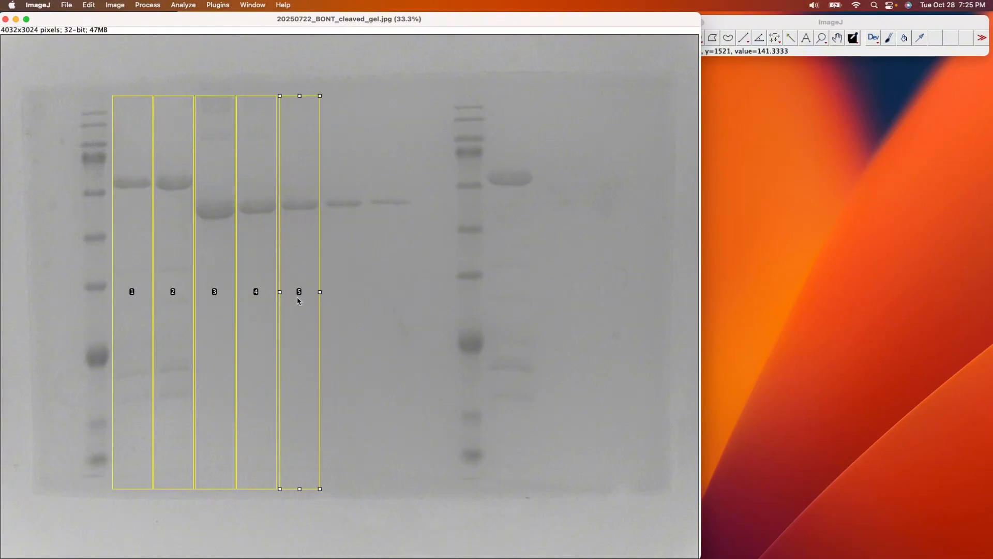
pyautogui.moveTo(297, 301); pyautogui.dragTo(339, 303)
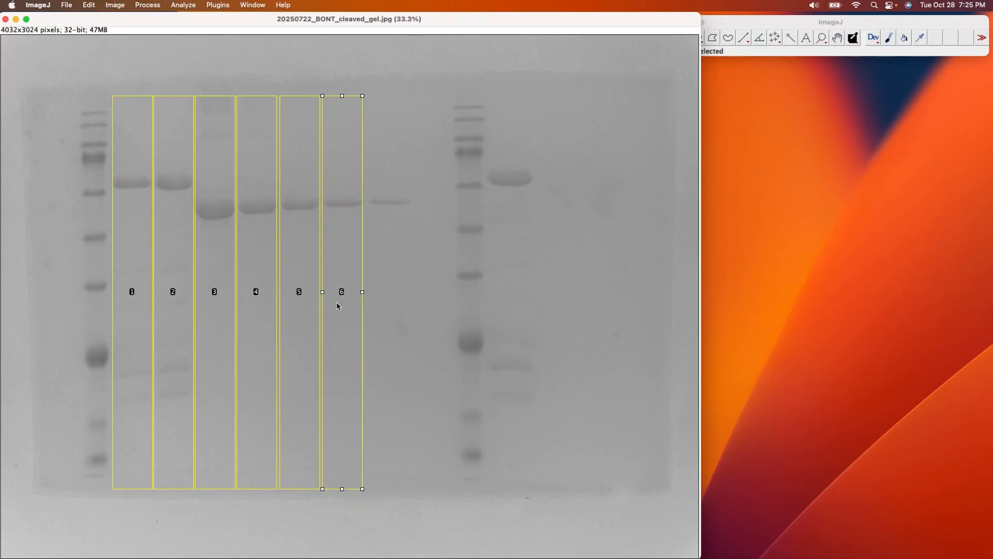
pyautogui.press('2')
pyautogui.moveTo(378, 306); pyautogui.dragTo(384, 306)
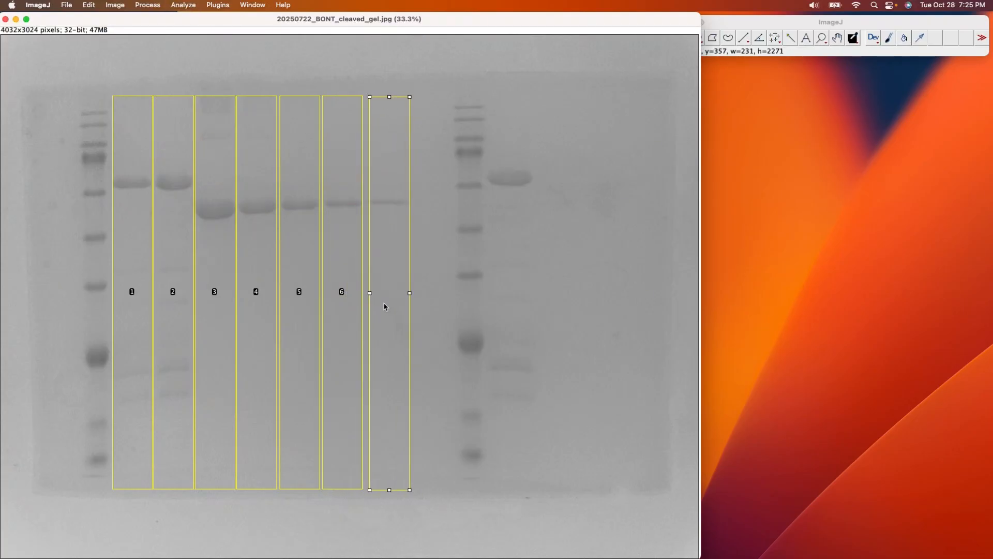
pyautogui.press('2')
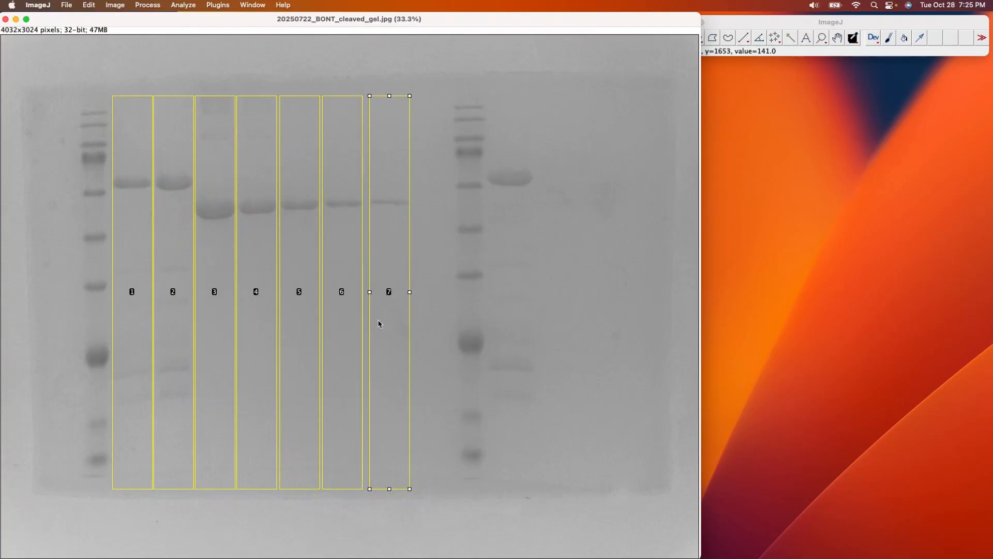
# Plot the intensity profiles of the seven marked lanes and arrange the plot window and toolbar so both are accessible
pyautogui.press('3')
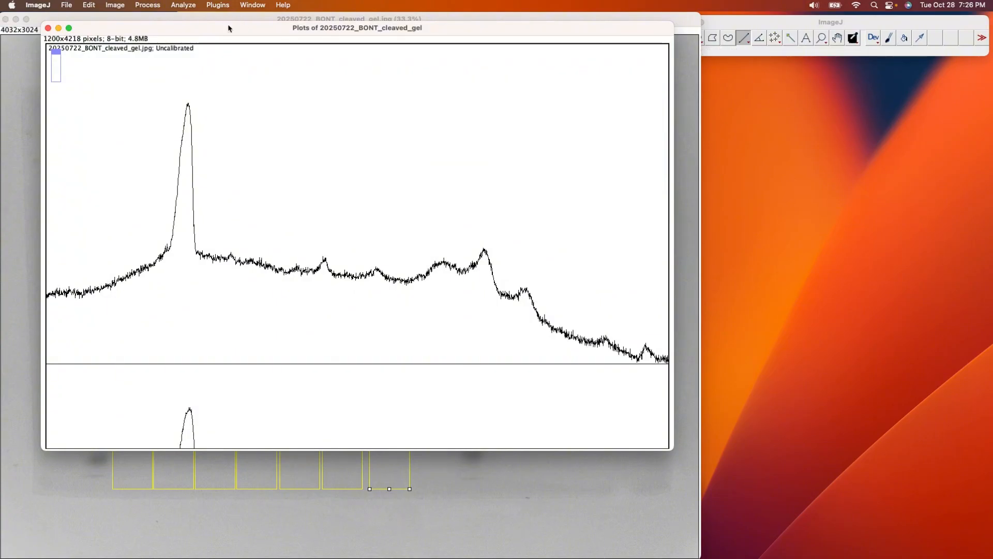
pyautogui.moveTo(228, 27); pyautogui.dragTo(206, 31)
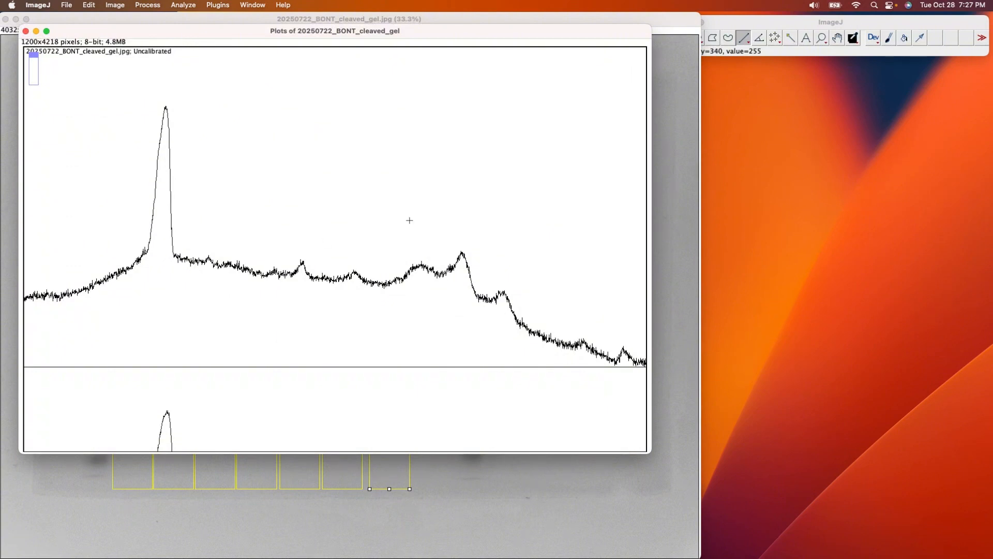
pyautogui.click(766, 21)
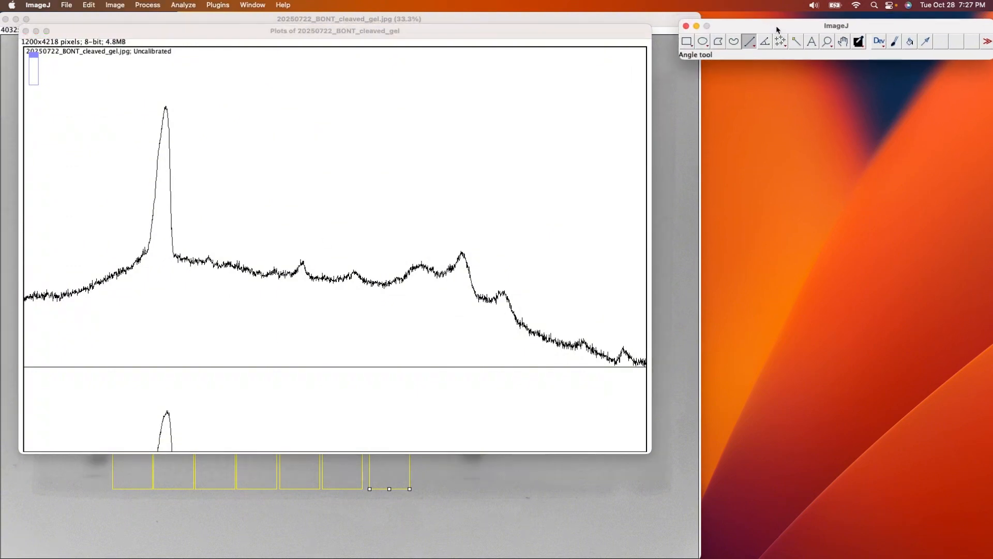
pyautogui.moveTo(767, 24)
pyautogui.mouseDown()
pyautogui.moveTo(769, 41)
pyautogui.moveTo(770, 30)
pyautogui.mouseUp()
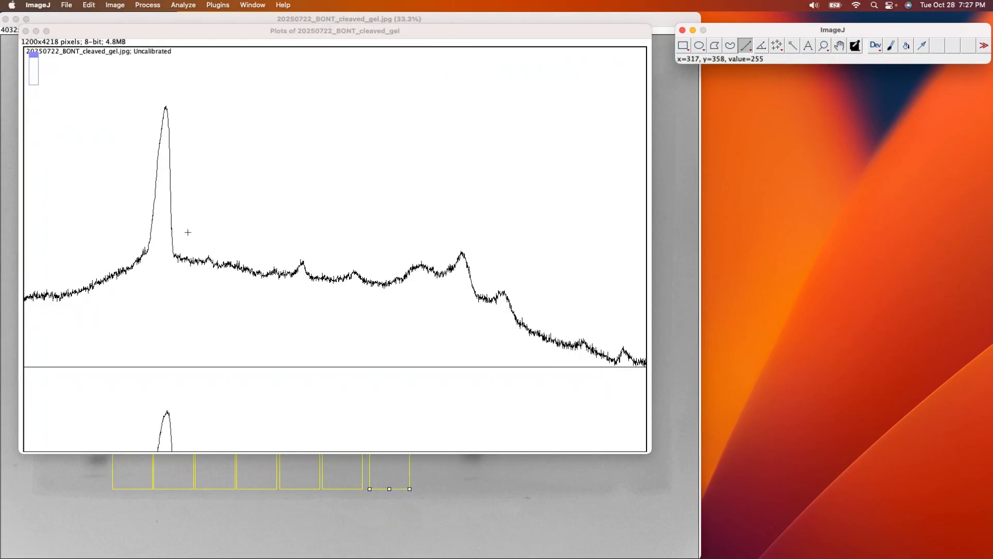
# Draw straight baselines closing off the tall peak and the smaller peaks in the first lane's profile
pyautogui.moveTo(139, 257); pyautogui.dragTo(187, 261)
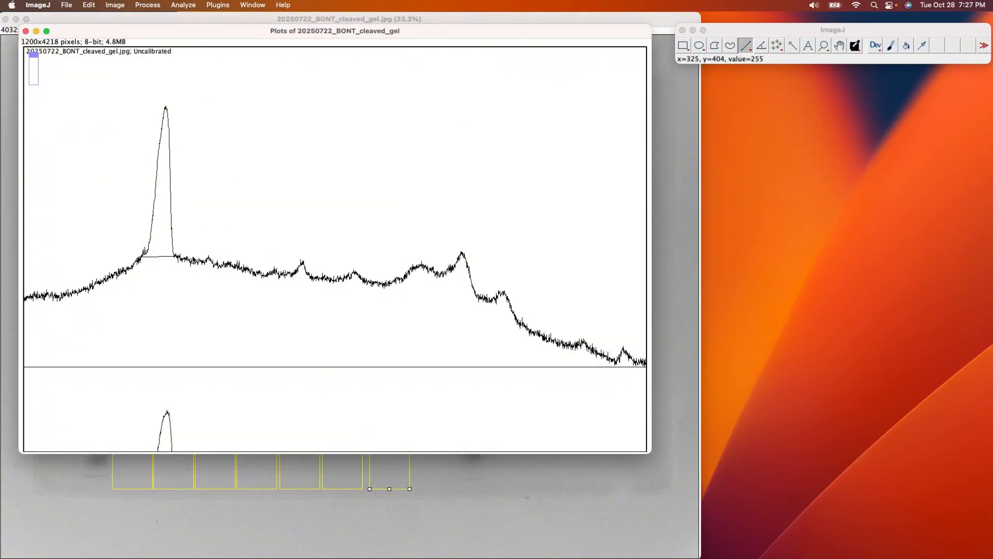
pyautogui.moveTo(291, 275); pyautogui.dragTo(478, 296)
pyautogui.moveTo(490, 300); pyautogui.dragTo(518, 321)
# Draw straight baselines under the tall peak and the four smaller peaks in the second lane's profile
pyautogui.scroll(-1, 455, 228)
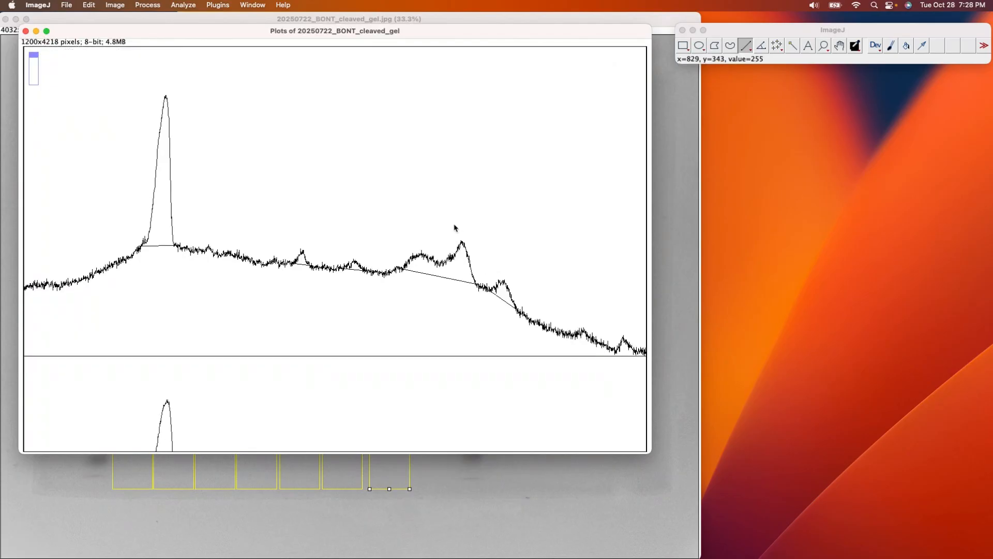
pyautogui.scroll(-1, 456, 227)
pyautogui.scroll(-15, 455, 225)
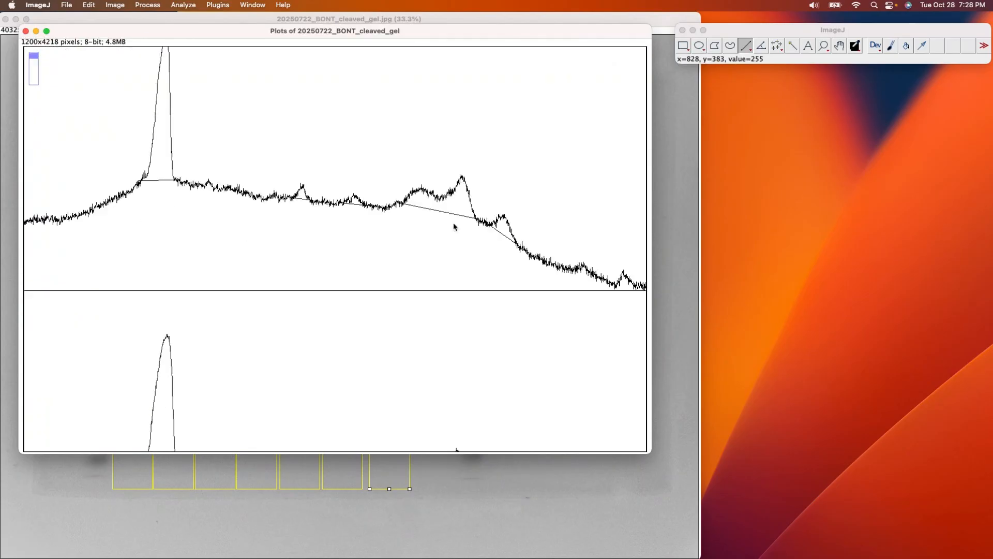
pyautogui.moveTo(143, 267); pyautogui.dragTo(177, 265)
pyautogui.moveTo(283, 280); pyautogui.dragTo(362, 293)
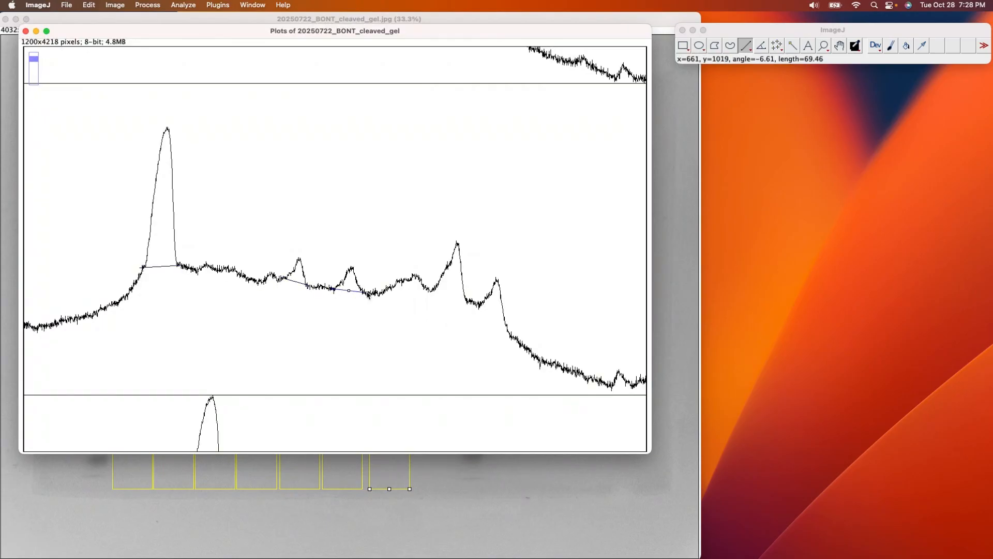
pyautogui.moveTo(431, 290); pyautogui.dragTo(509, 331)
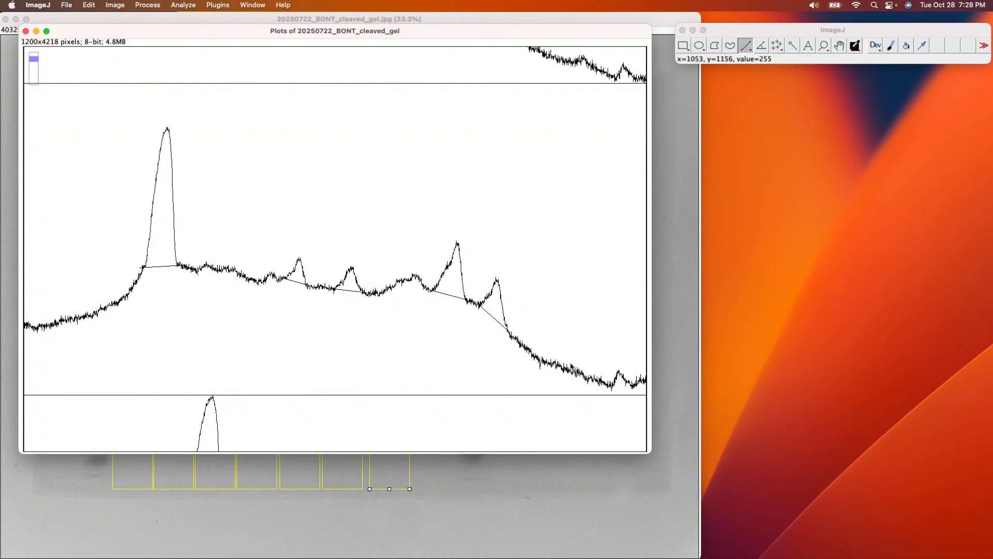
# Draw a straight baseline under the tall peak in each of the third and fourth lane profiles
pyautogui.scroll(-10, 429, 352)
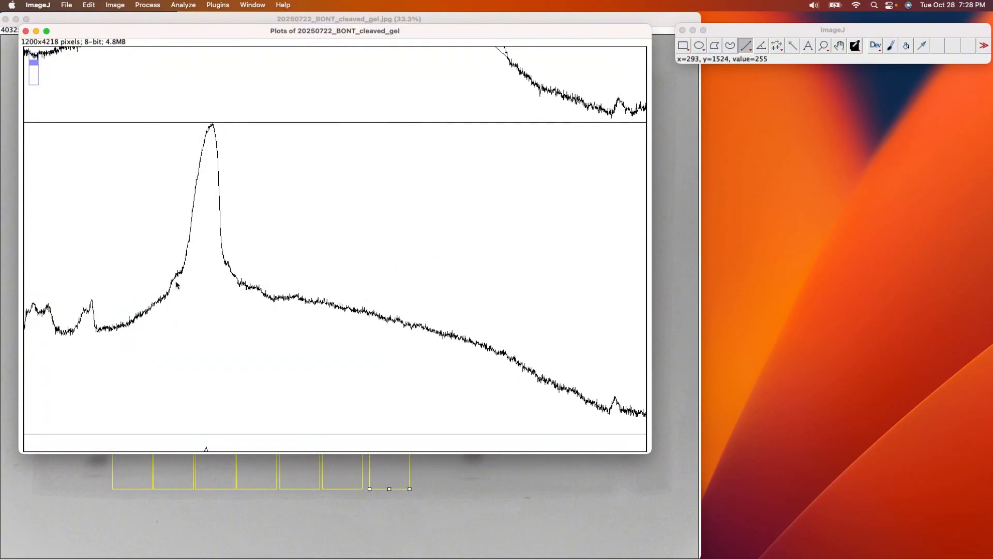
pyautogui.moveTo(177, 273); pyautogui.dragTo(227, 272)
pyautogui.scroll(-9, 310, 312)
pyautogui.moveTo(179, 334); pyautogui.dragTo(226, 332)
# Draw a straight baseline under the tall peak in each of the fifth, sixth and seventh lane profiles
pyautogui.scroll(-6, 226, 336)
pyautogui.scroll(-5, 225, 336)
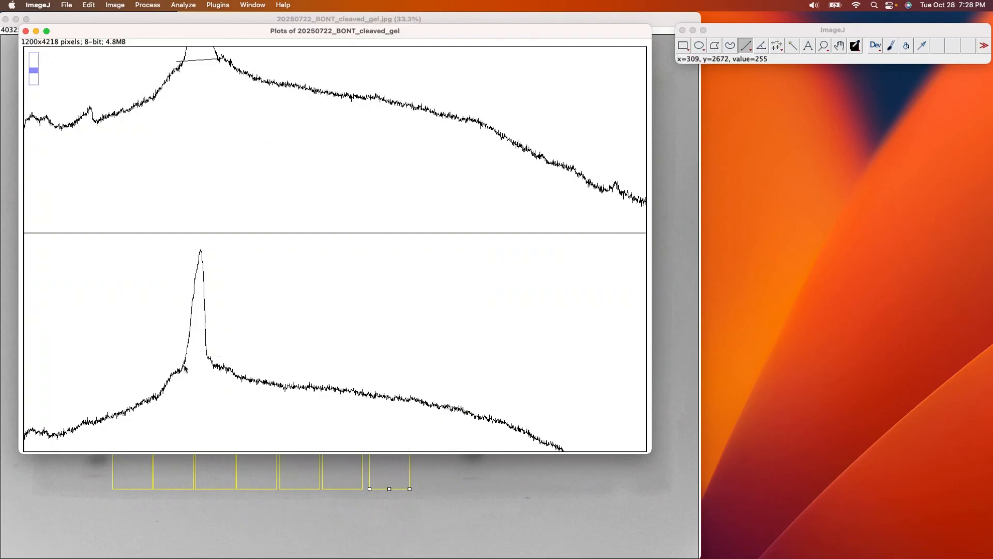
pyautogui.moveTo(182, 369); pyautogui.dragTo(218, 368)
pyautogui.scroll(3, 224, 373)
pyautogui.scroll(-5, 224, 372)
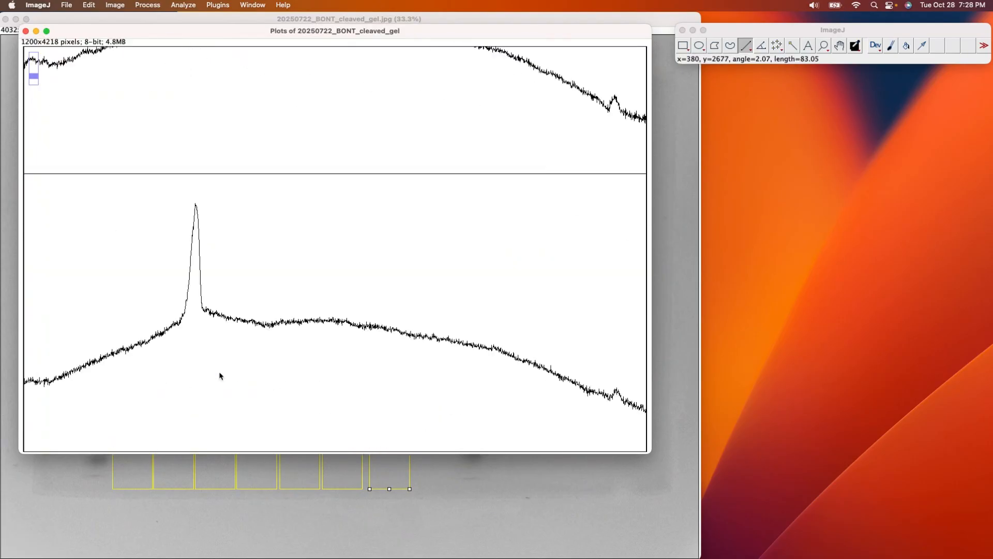
pyautogui.moveTo(179, 323); pyautogui.dragTo(216, 314)
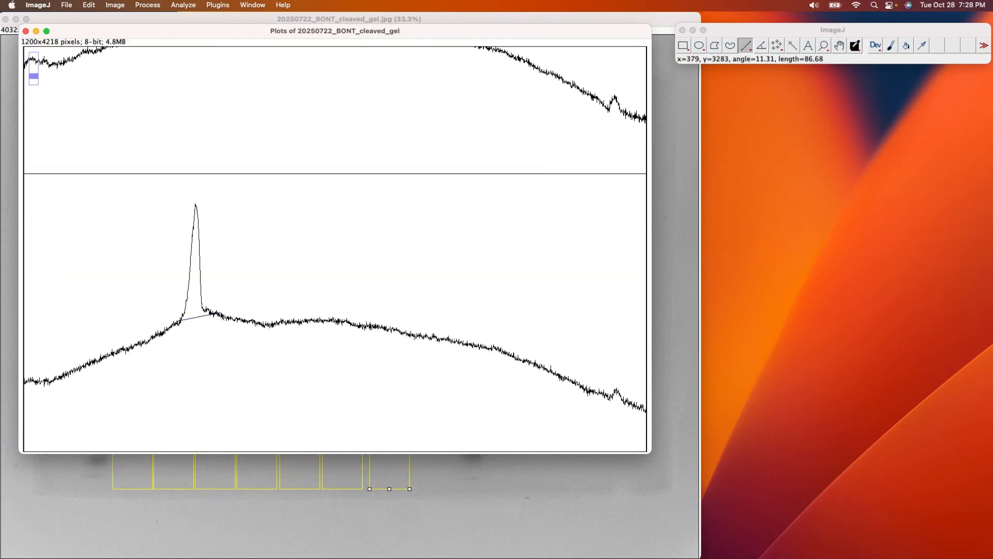
pyautogui.scroll(-9, 224, 317)
pyautogui.scroll(-5, 233, 318)
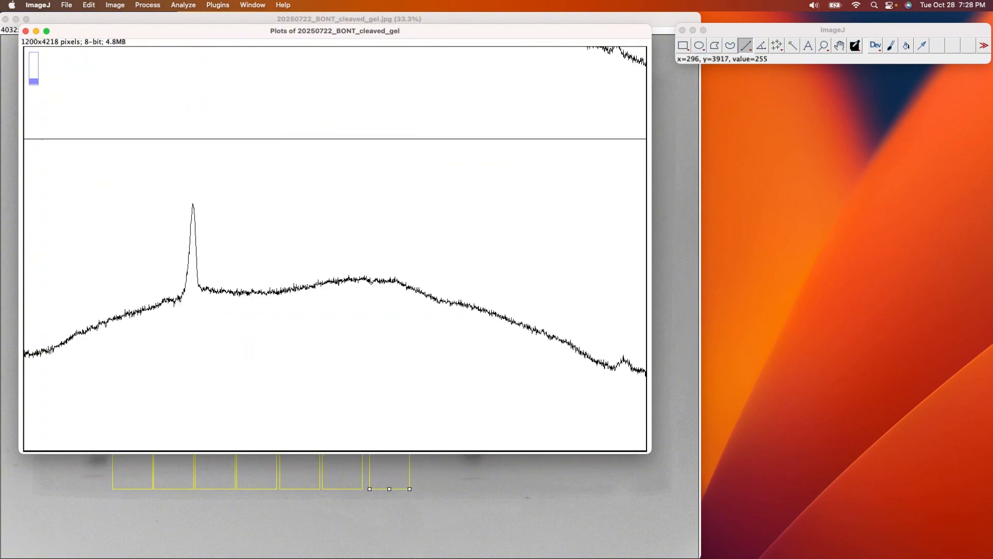
pyautogui.moveTo(178, 296); pyautogui.dragTo(210, 293)
# Measure the areas of the five closed-off peaks in the first lane's profile with the Wand tool
pyautogui.scroll(-7, 264, 284)
pyautogui.scroll(-20, 263, 285)
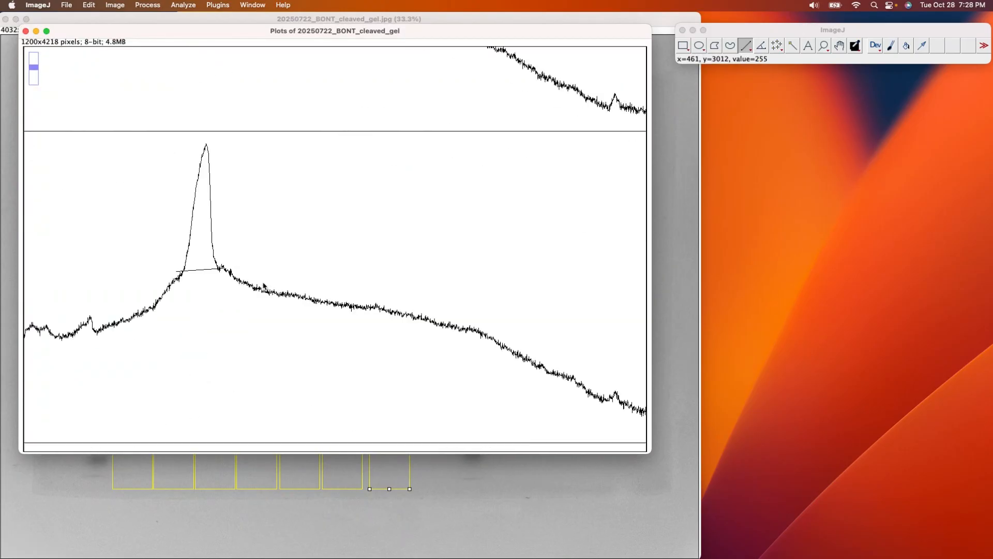
pyautogui.scroll(5, 262, 286)
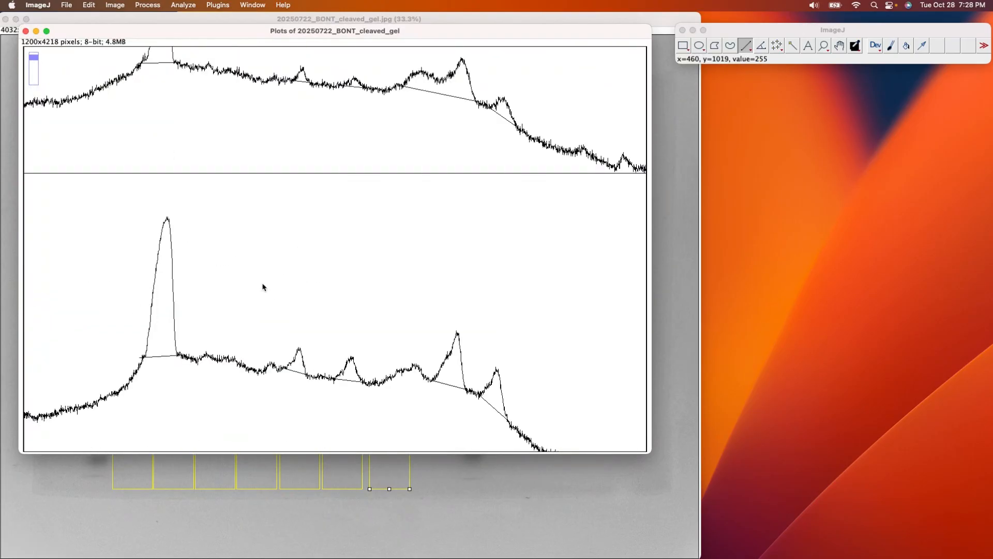
pyautogui.scroll(8, 263, 287)
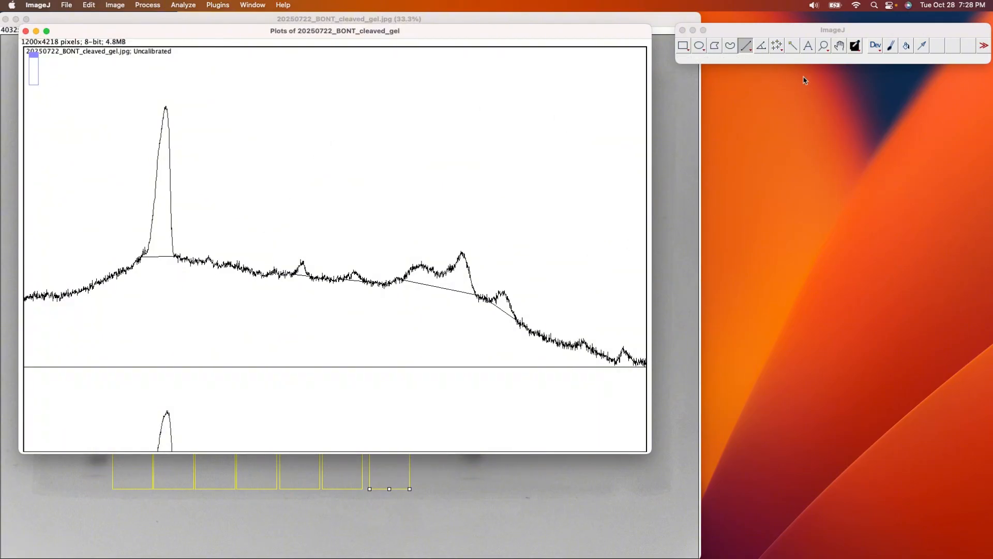
pyautogui.click(793, 47)
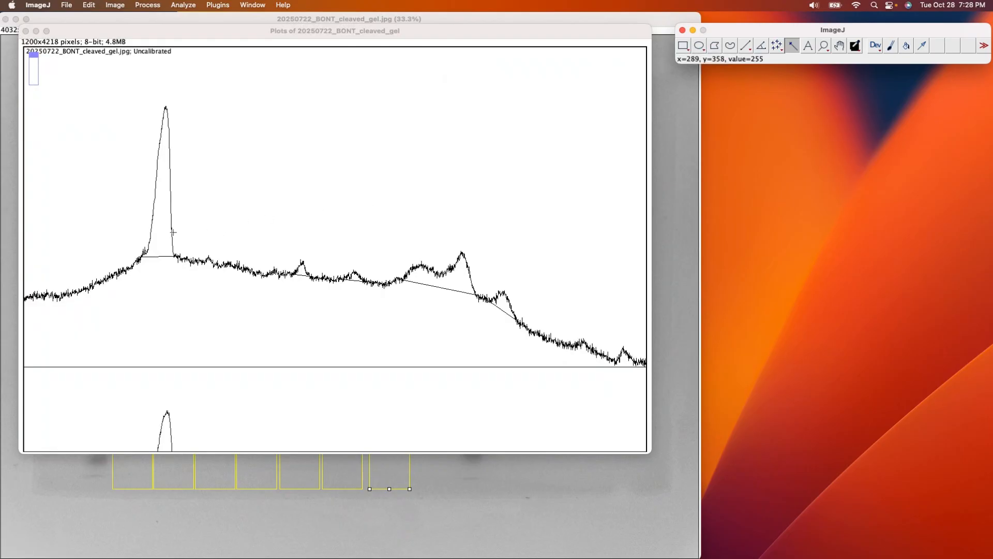
pyautogui.click(162, 219)
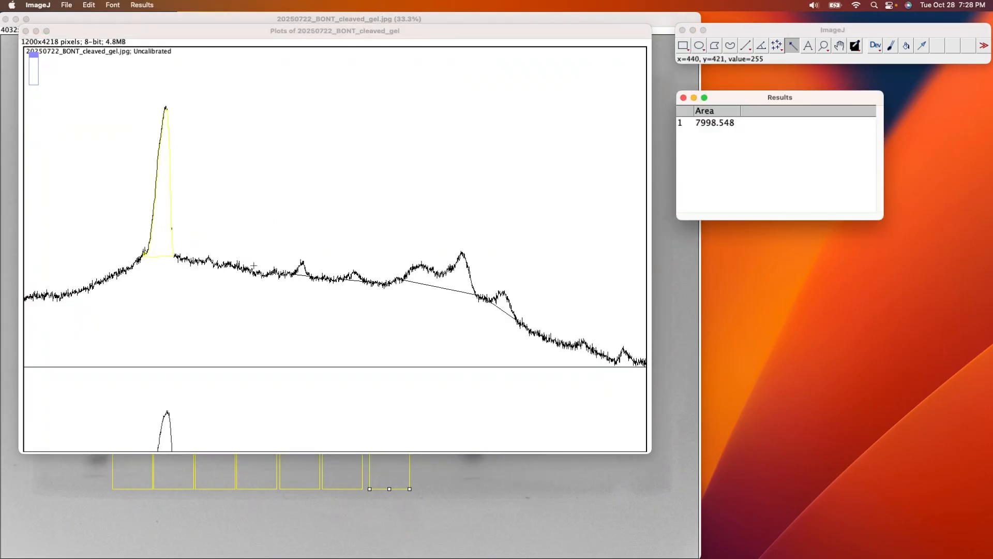
pyautogui.click(302, 271)
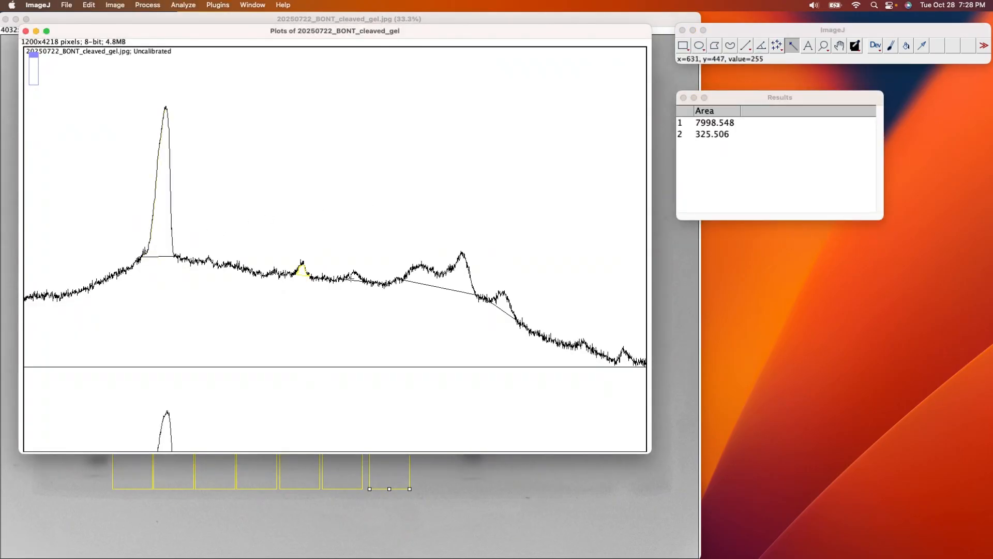
pyautogui.click(355, 278)
pyautogui.click(421, 278)
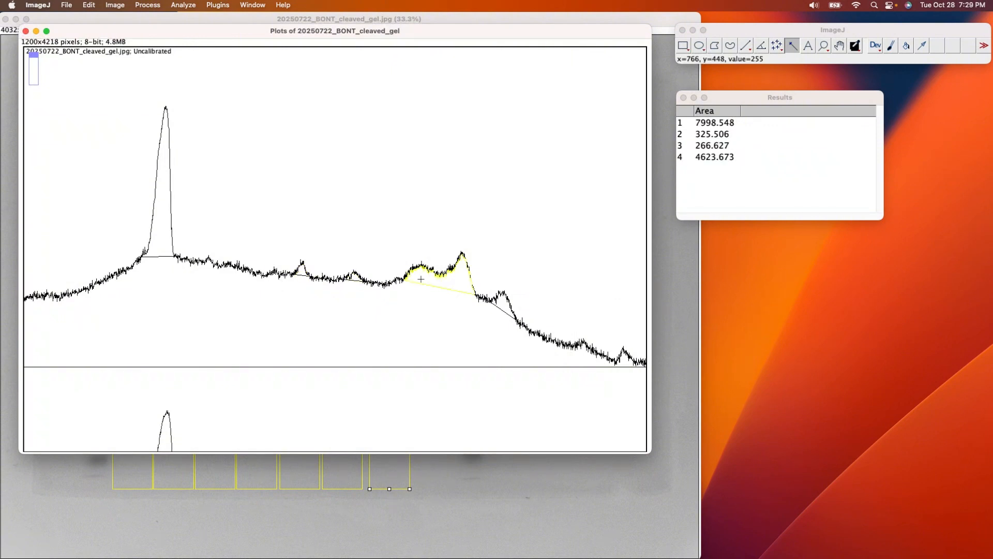
pyautogui.click(504, 307)
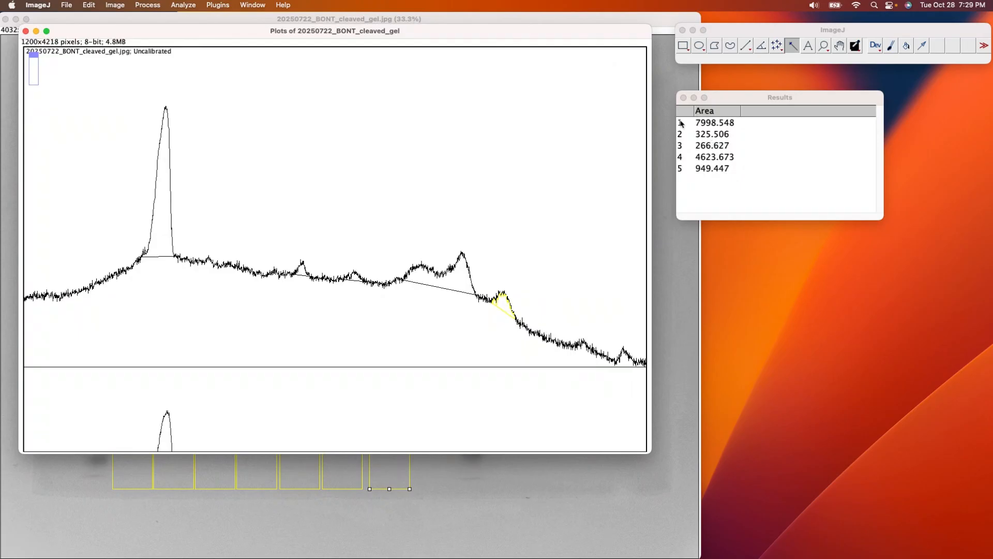
# Copy the five peak areas into Sheet2 of the Excel workbook 20250723_ImageJ_analysis_concentration starting at A12, and head them "lane 1" in A11
pyautogui.moveTo(680, 125); pyautogui.dragTo(737, 173)
pyautogui.press('super+c')
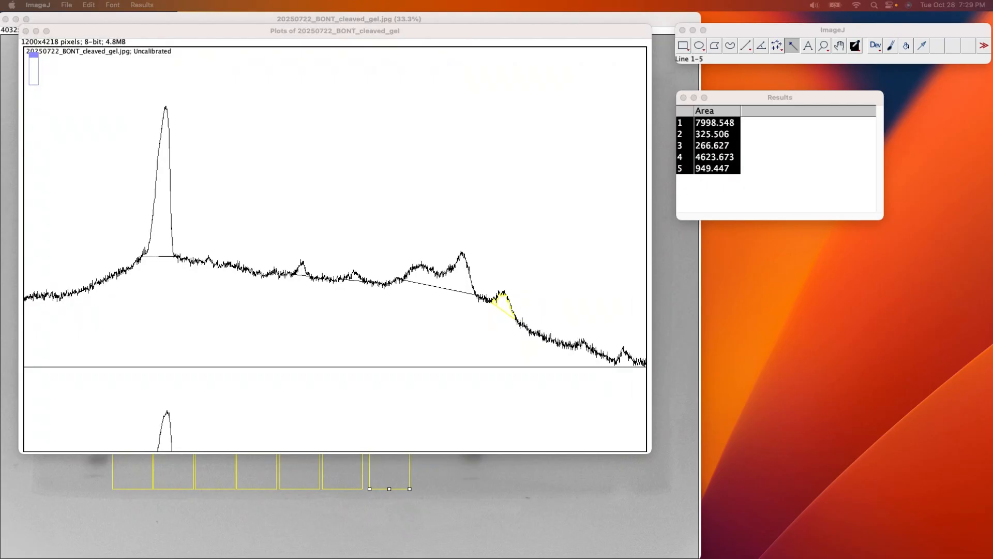
pyautogui.moveTo(992, 85); pyautogui.dragTo(553, 70)
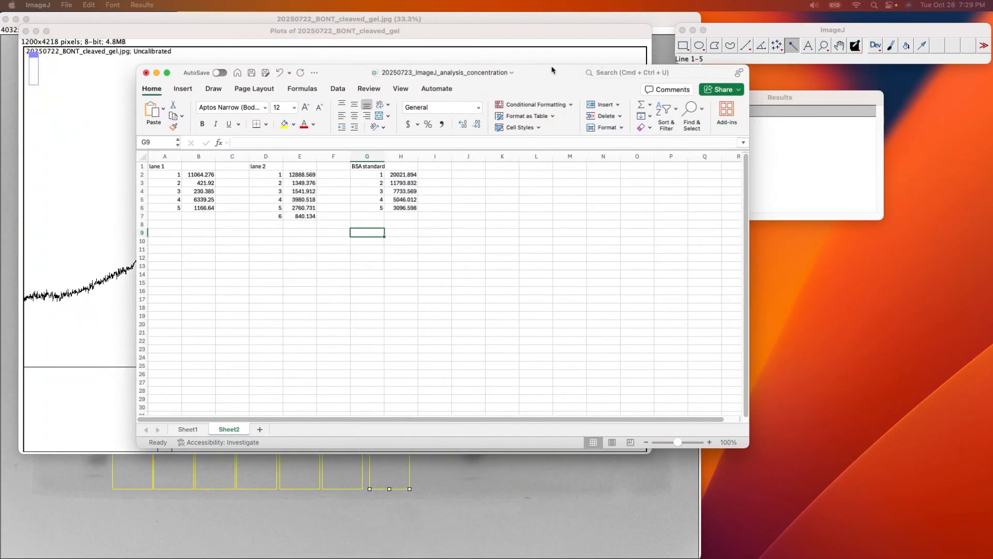
pyautogui.click(169, 257)
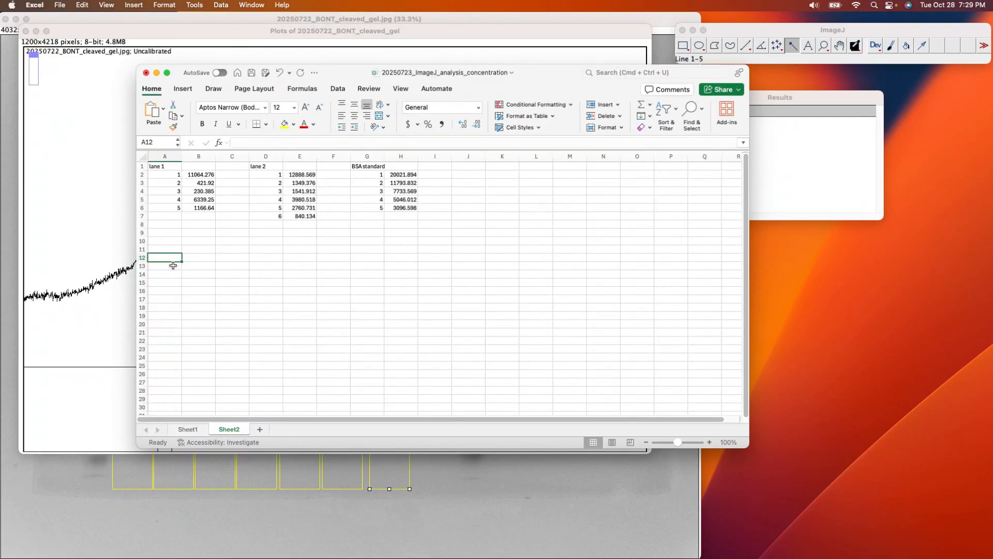
pyautogui.press('super+v')
pyautogui.click(177, 248)
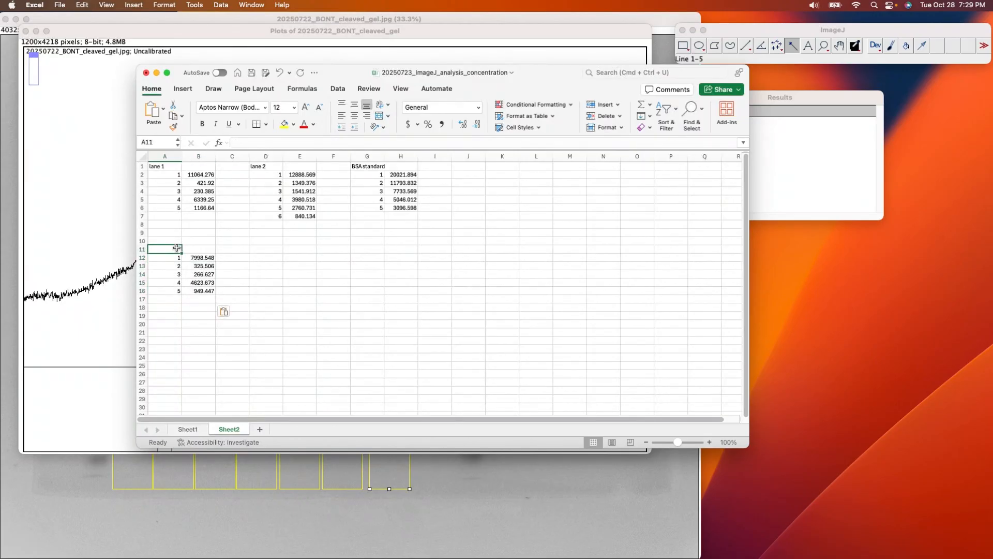
pyautogui.write('lane 1')
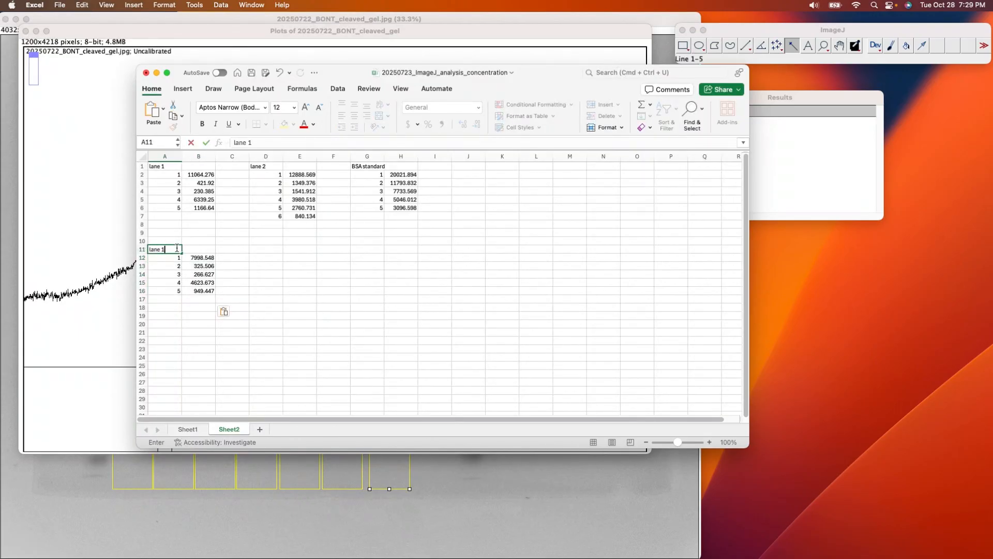
pyautogui.click(194, 325)
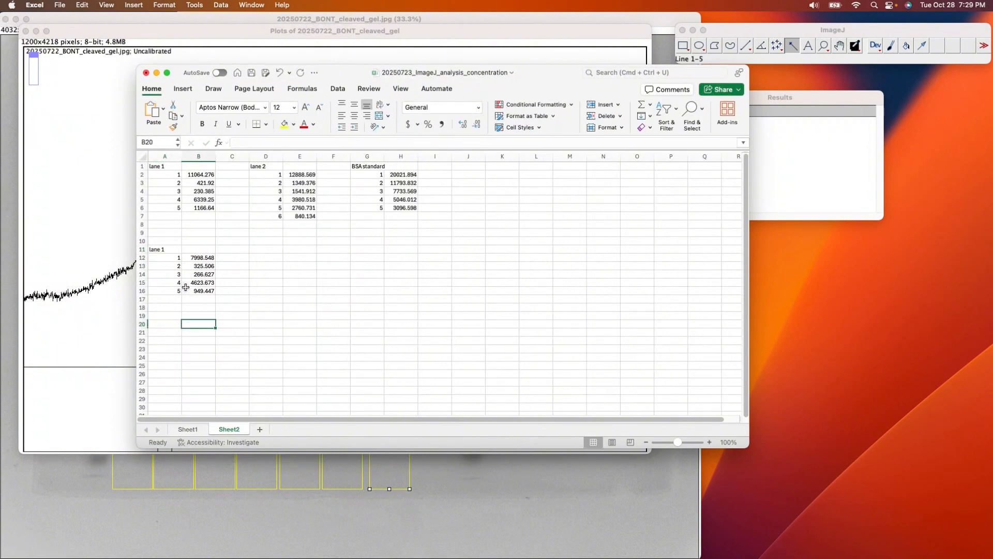
pyautogui.moveTo(343, 71); pyautogui.dragTo(992, 201)
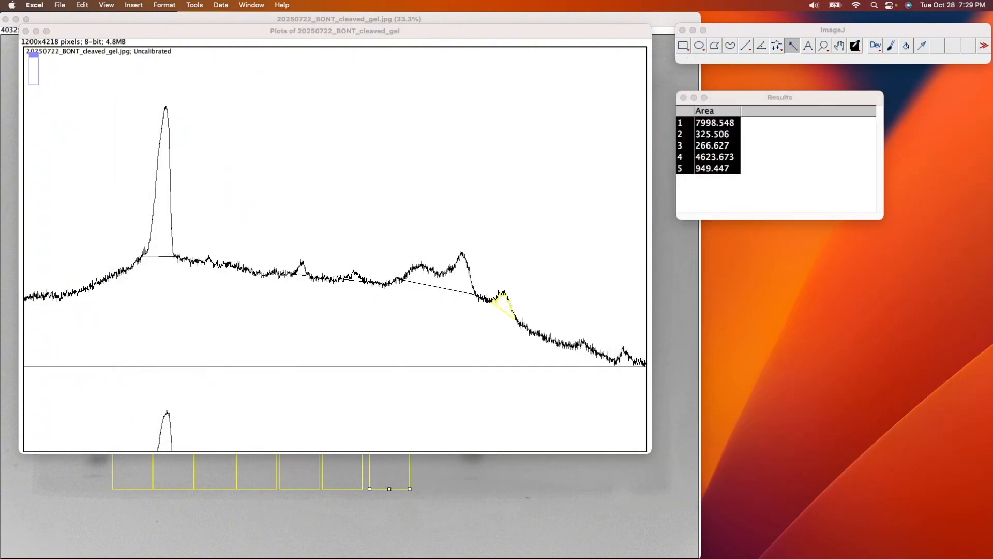
# Close the results table holding the first lane's peak areas
pyautogui.scroll(-2, 404, 299)
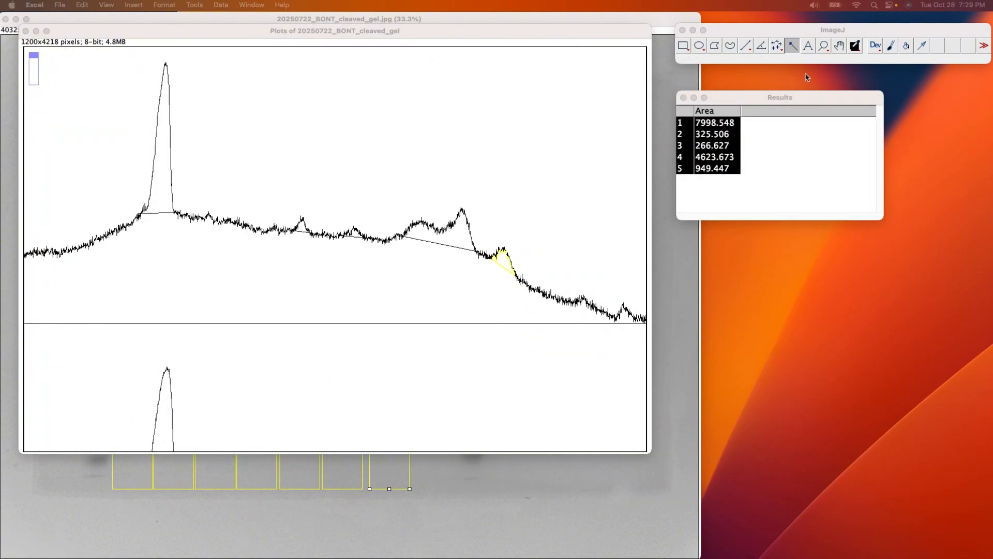
pyautogui.moveTo(737, 101)
pyautogui.mouseDown()
pyautogui.moveTo(713, 99)
pyautogui.moveTo(738, 101)
pyautogui.mouseUp()
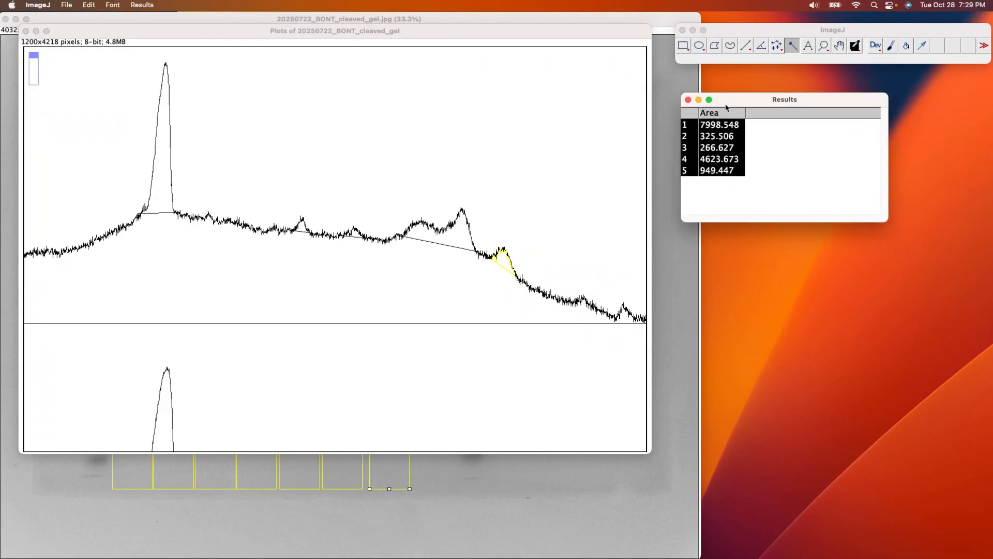
pyautogui.click(689, 101)
pyautogui.click(441, 185)
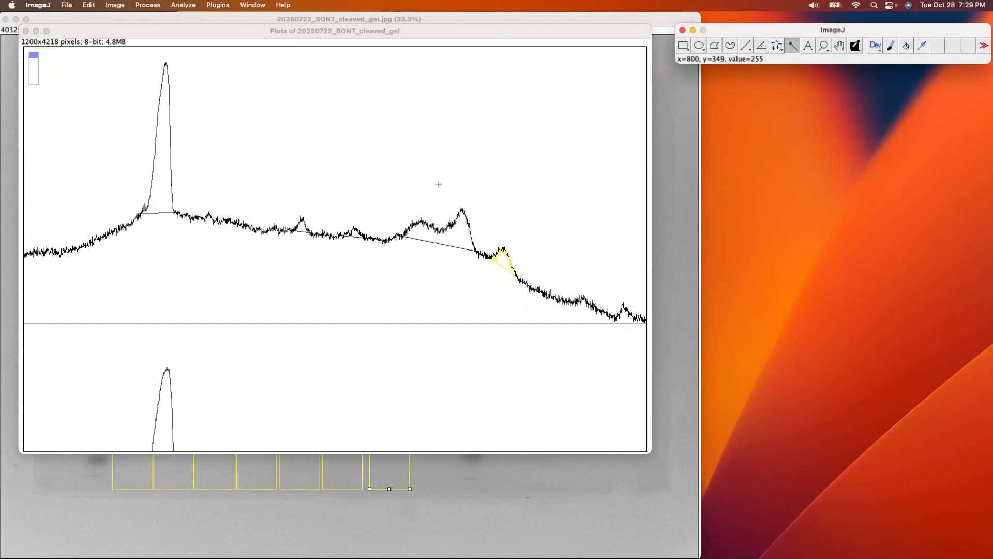
# Measure the areas of the tall peak and the four smaller closed-off peaks in the second lane's profile
pyautogui.scroll(-5, 458, 210)
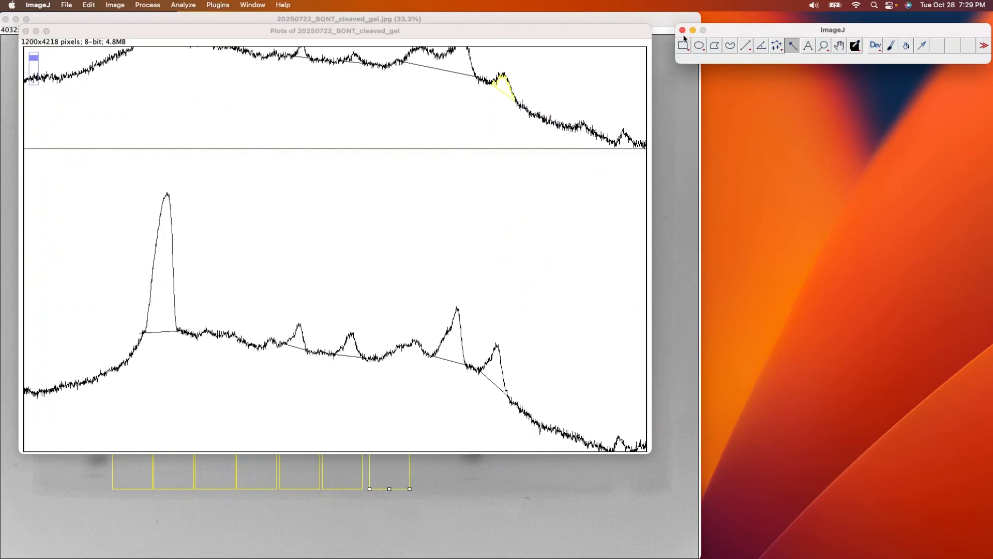
pyautogui.click(156, 297)
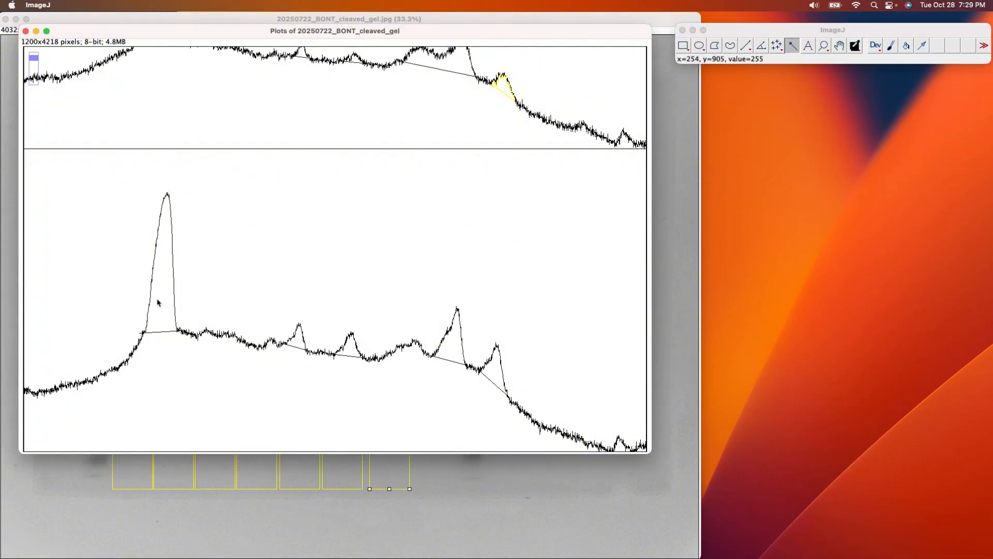
pyautogui.click(155, 299)
pyautogui.click(300, 341)
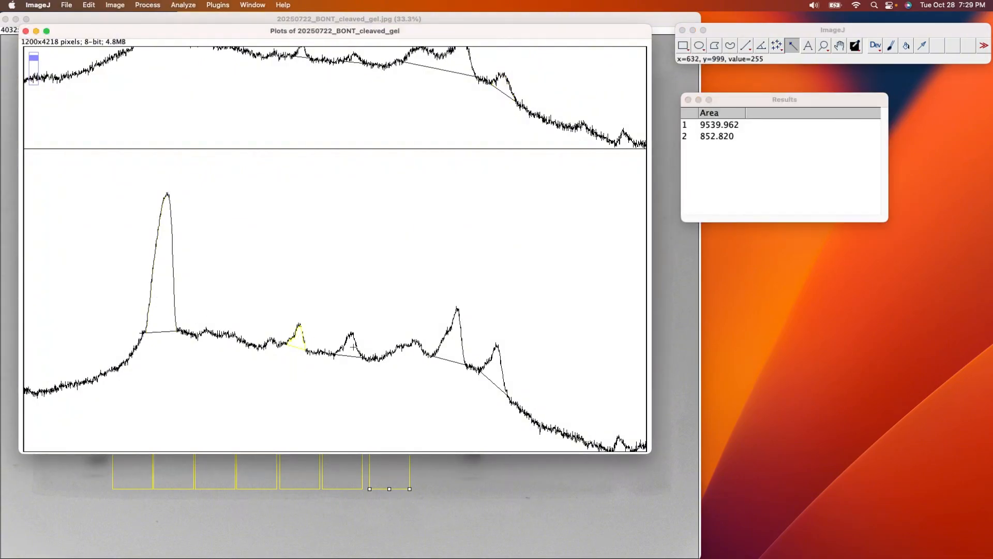
pyautogui.click(353, 346)
pyautogui.click(451, 352)
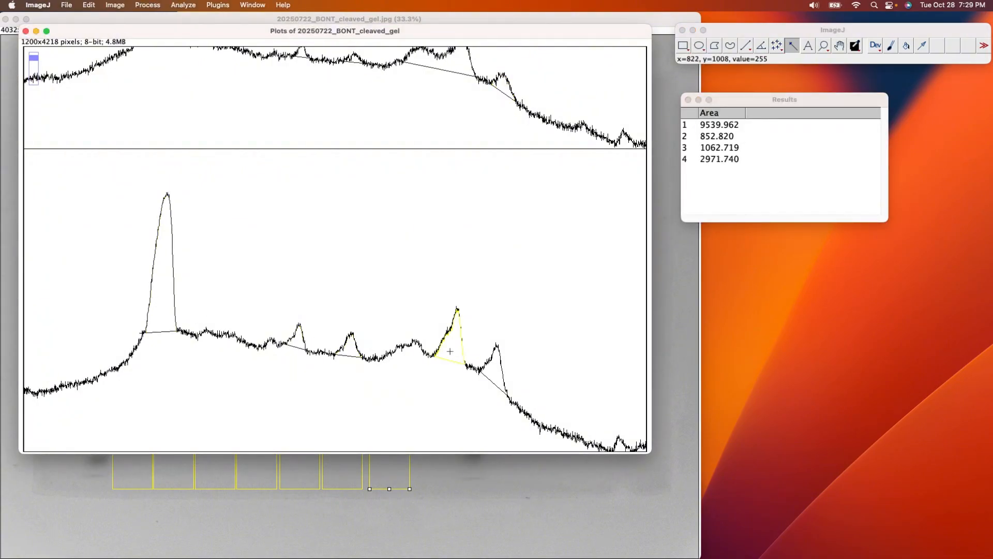
pyautogui.click(496, 375)
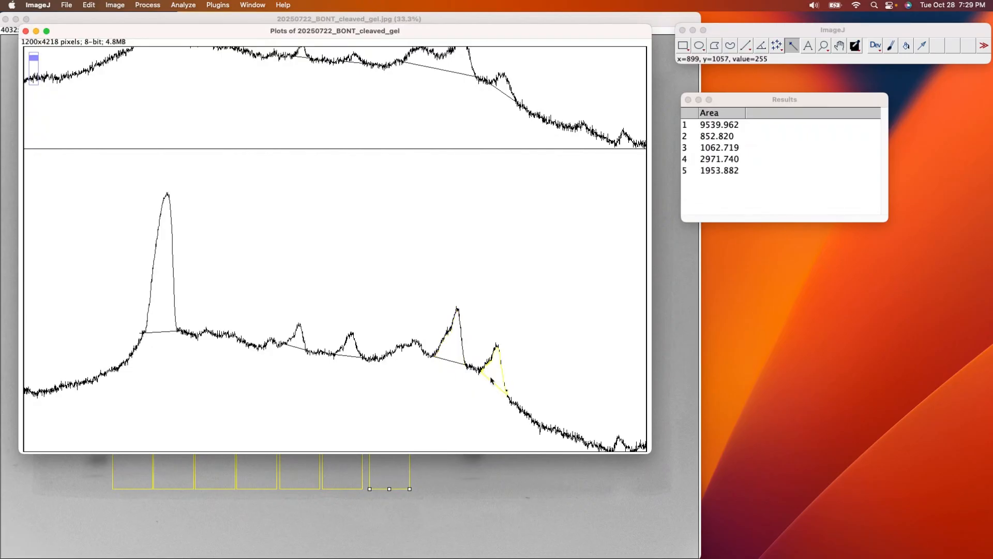
# Close off the remaining low peak in the second lane with a baseline, measure its area, and select all six results
pyautogui.click(746, 46)
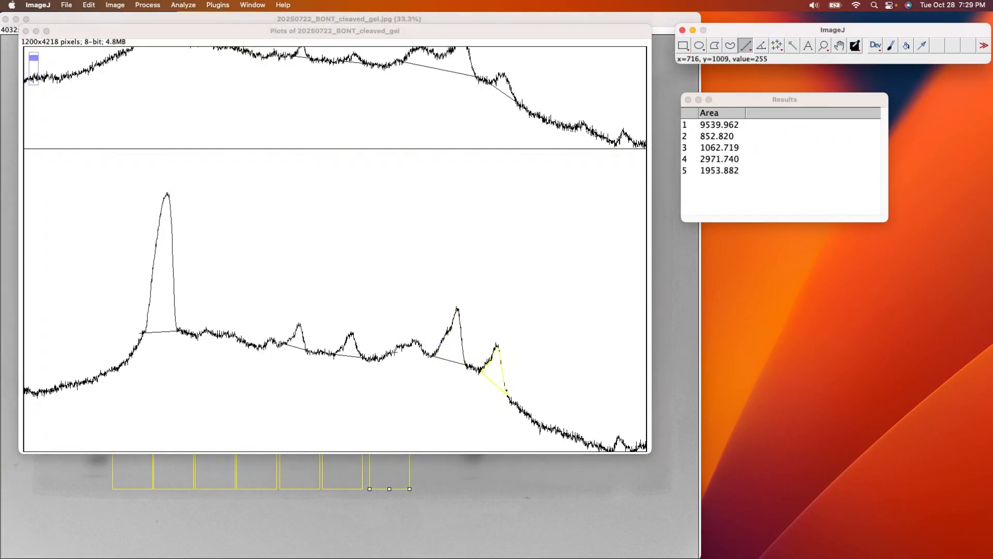
pyautogui.moveTo(393, 351); pyautogui.dragTo(427, 353)
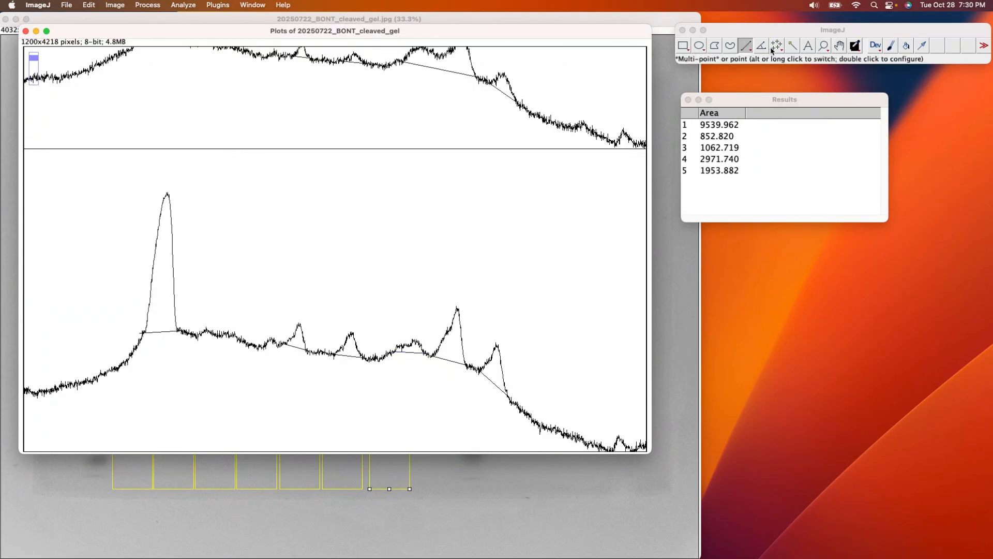
pyautogui.click(792, 46)
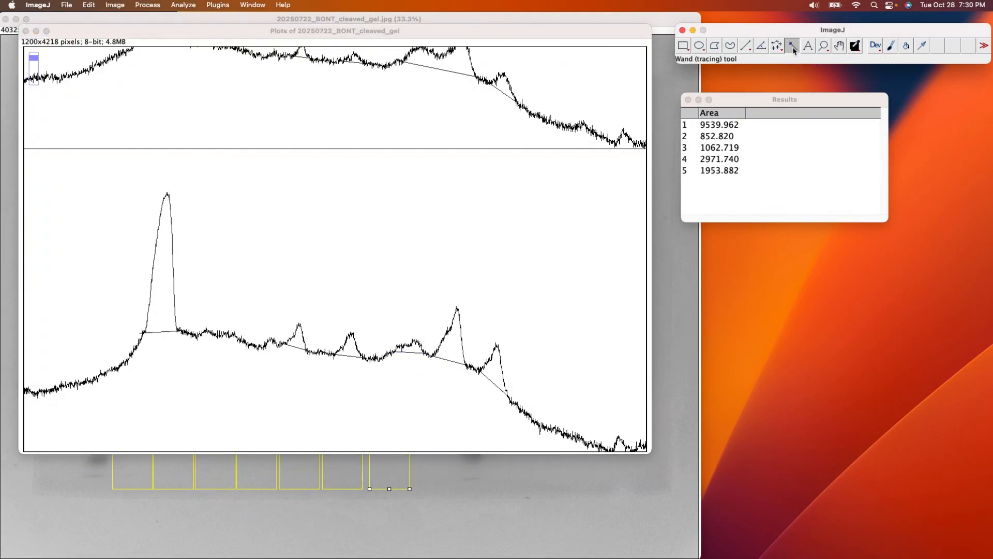
pyautogui.click(415, 350)
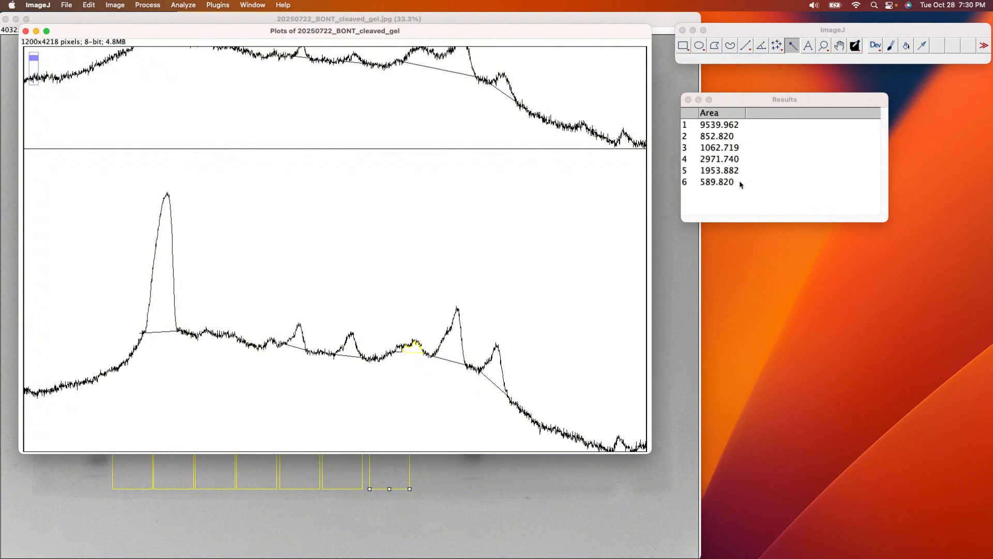
pyautogui.moveTo(746, 186); pyautogui.dragTo(698, 124)
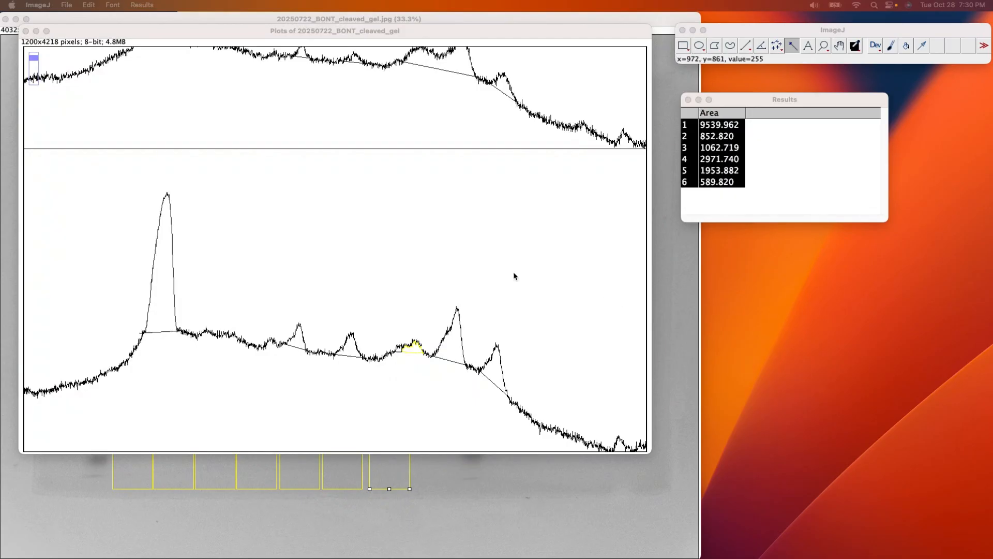
# Review the closed-off tall peaks in the third through seventh lane profiles
pyautogui.scroll(-3, 446, 275)
pyautogui.scroll(-3, 449, 270)
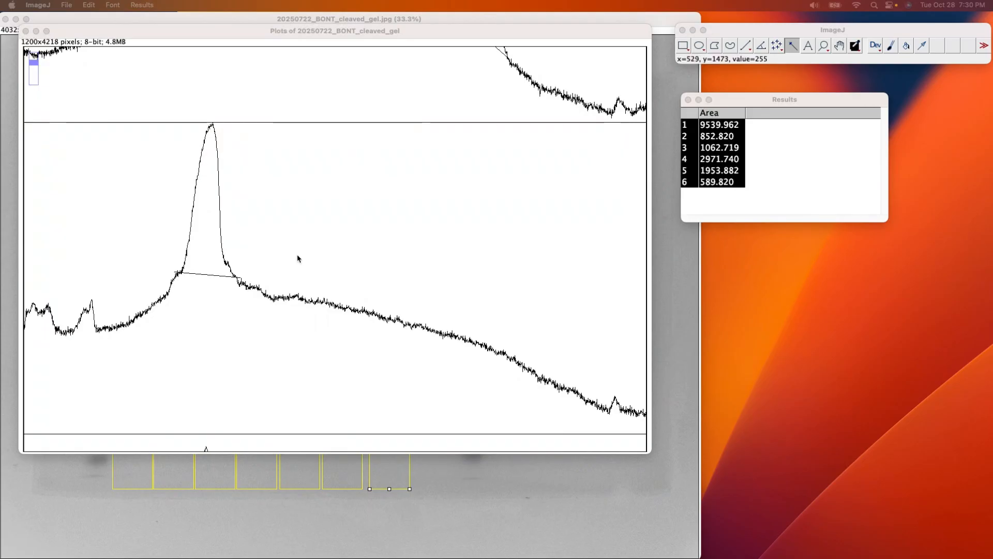
pyautogui.scroll(2, 258, 258)
pyautogui.scroll(-6, 246, 258)
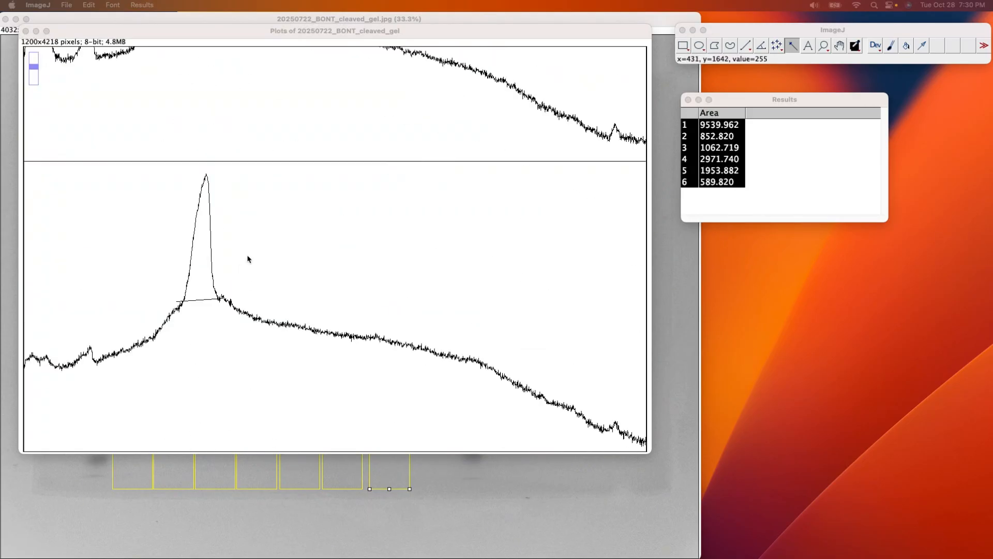
pyautogui.scroll(4, 247, 257)
pyautogui.scroll(-7, 246, 259)
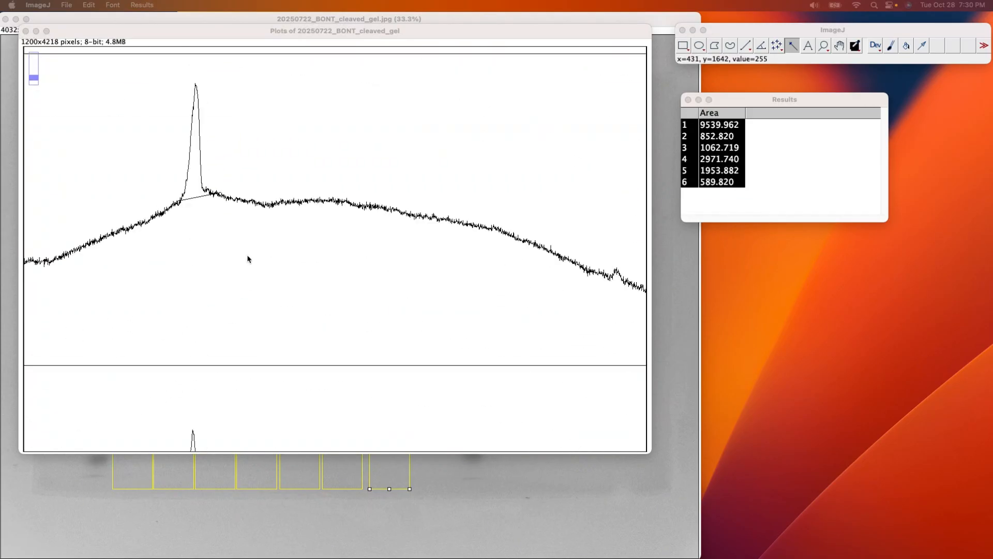
pyautogui.scroll(3, 250, 260)
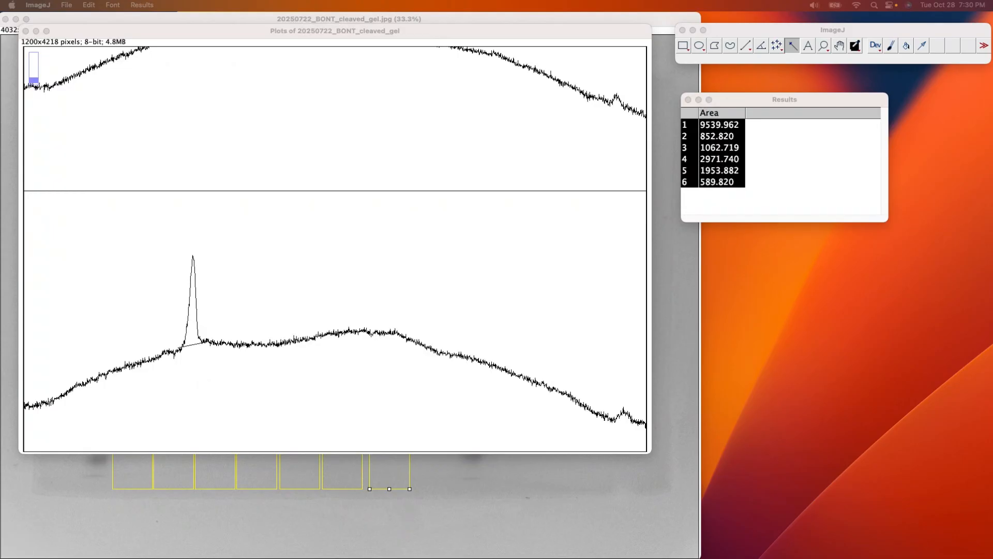
# Switch to the BONT_SUMO_removal_gel presentation in PowerPoint and play its slide show from the start
pyautogui.press('super+Tab')
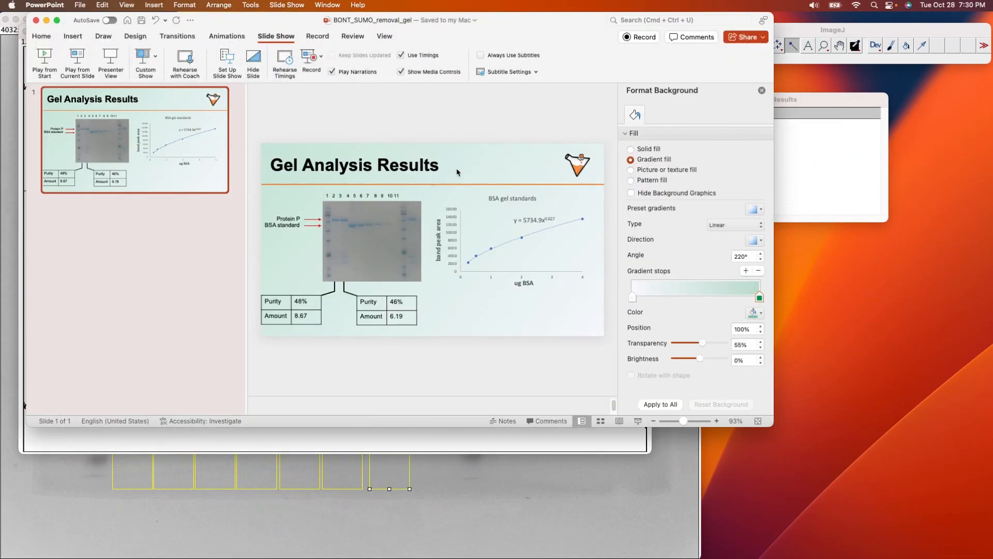
pyautogui.click(80, 6)
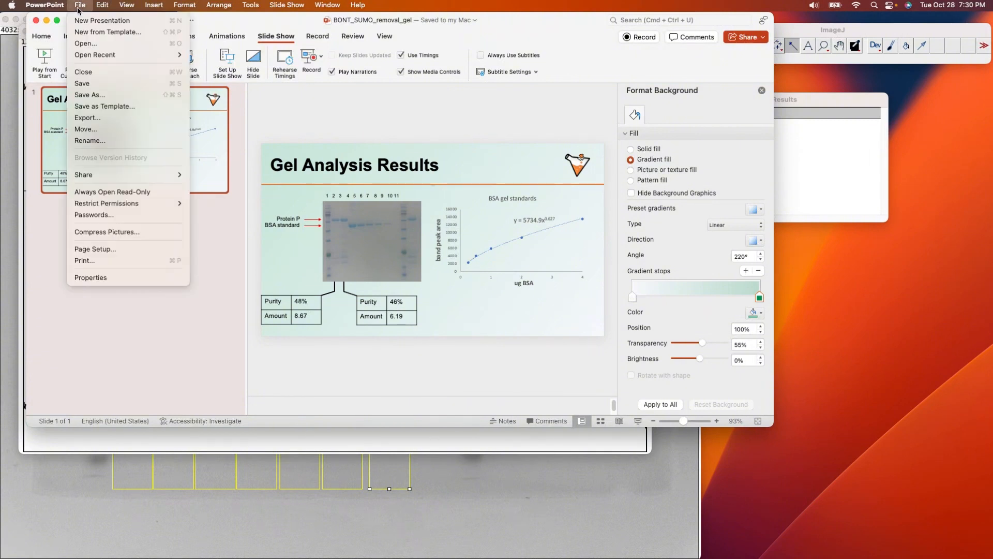
pyautogui.click(239, 29)
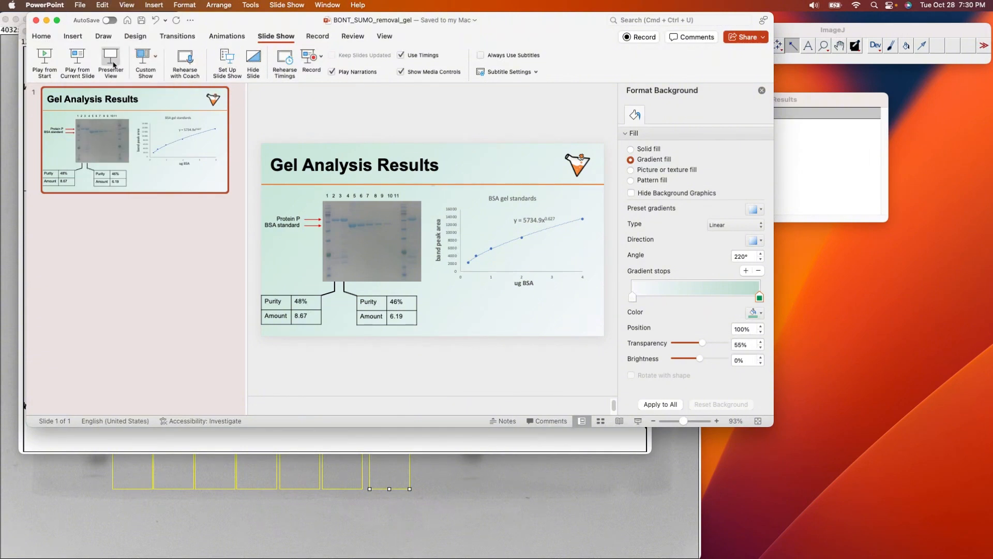
pyautogui.click(45, 60)
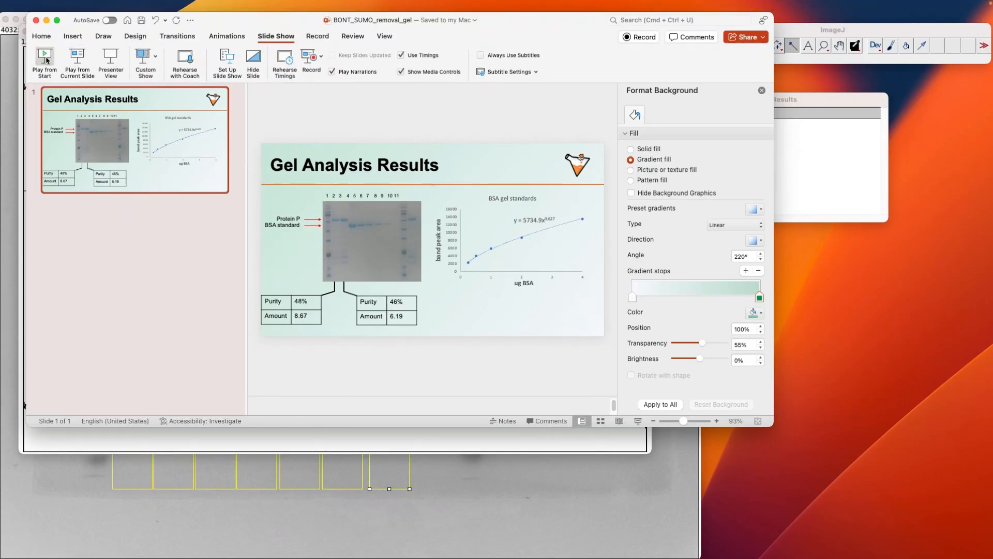